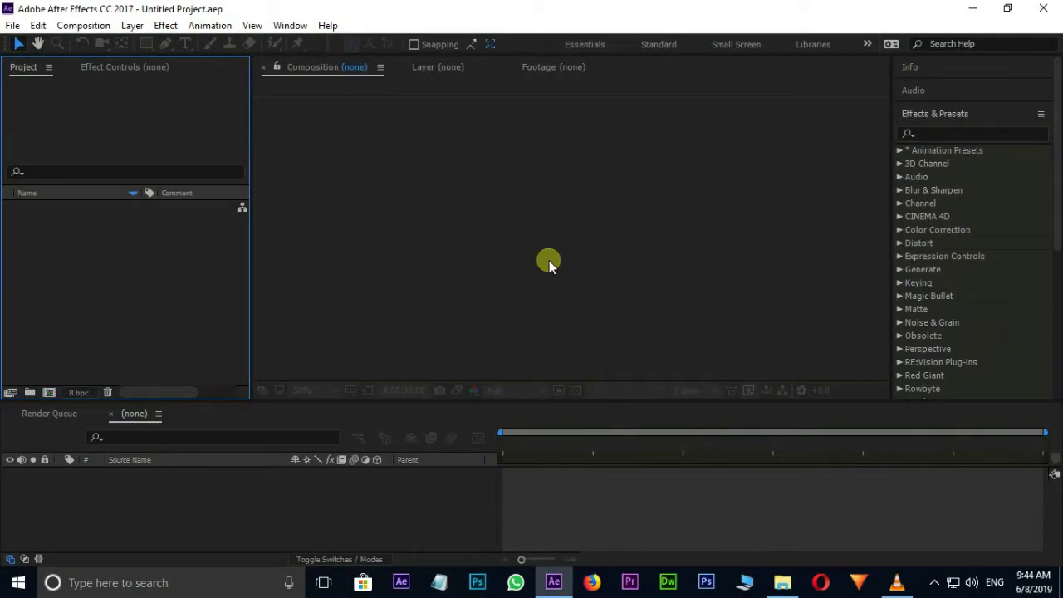
Step: Import background.jpg and green screen footage.mp4 from File Explorer into the Project panel
click(780, 581)
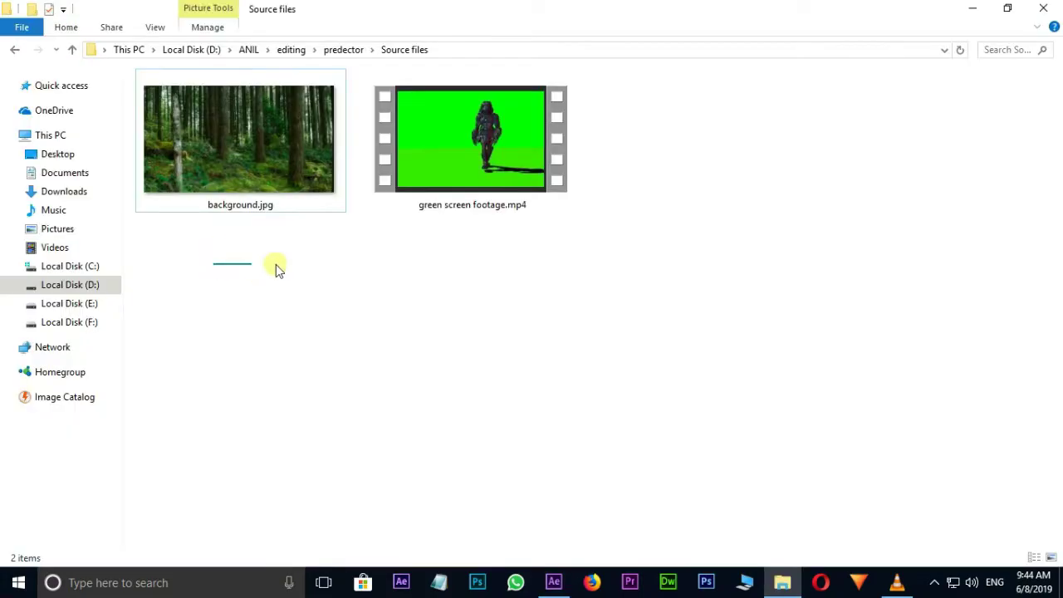
drag(278, 269, 570, 124)
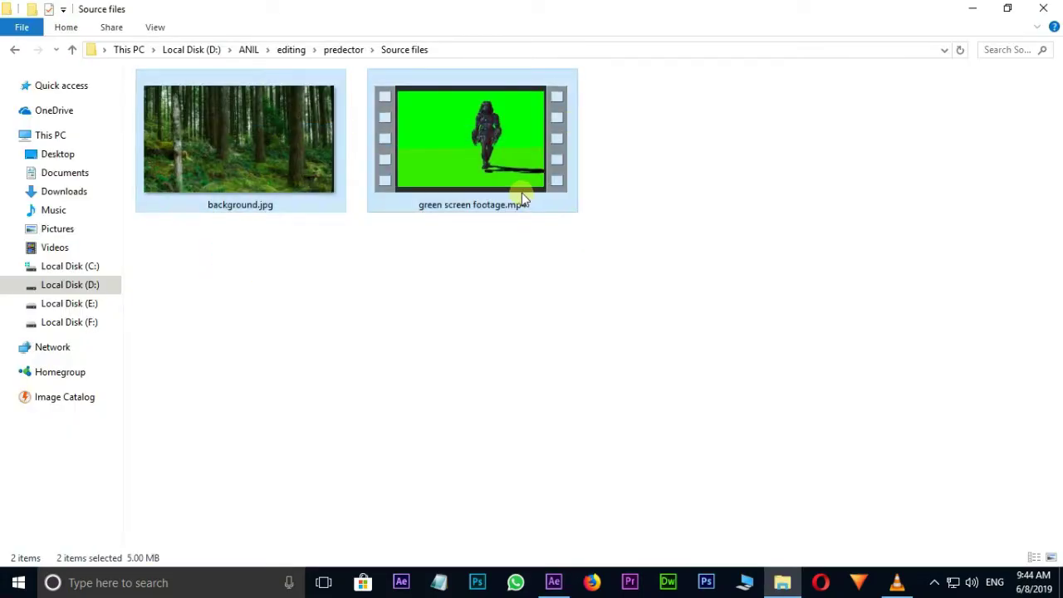
mouse_move(521, 196)
mouse_down()
mouse_move(244, 344)
mouse_move(162, 294)
mouse_up()
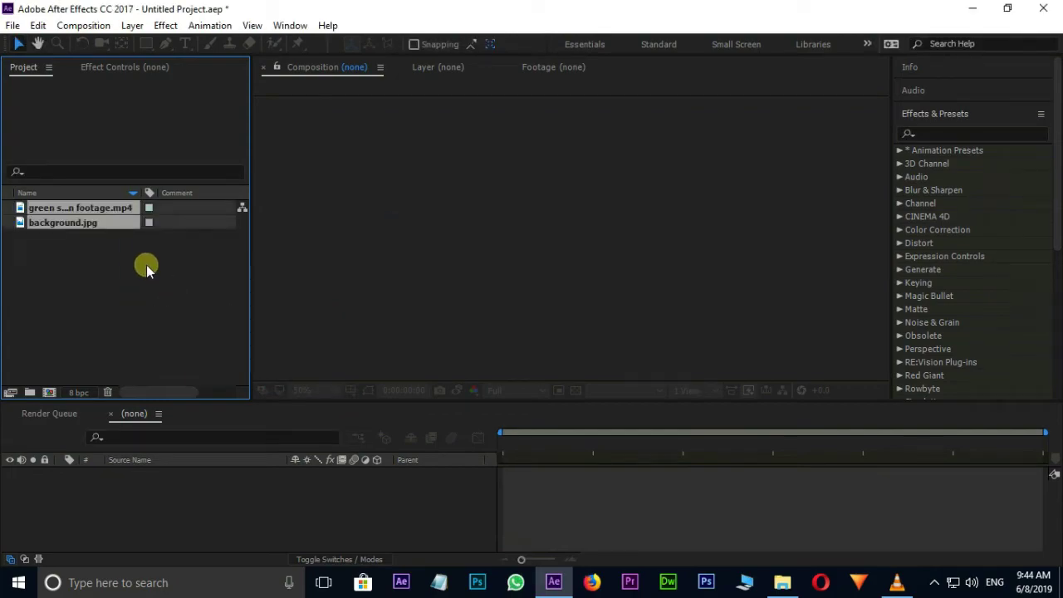
Step: Create a 'background' composition from the forest image background.jpg
click(146, 265)
drag(70, 223, 147, 491)
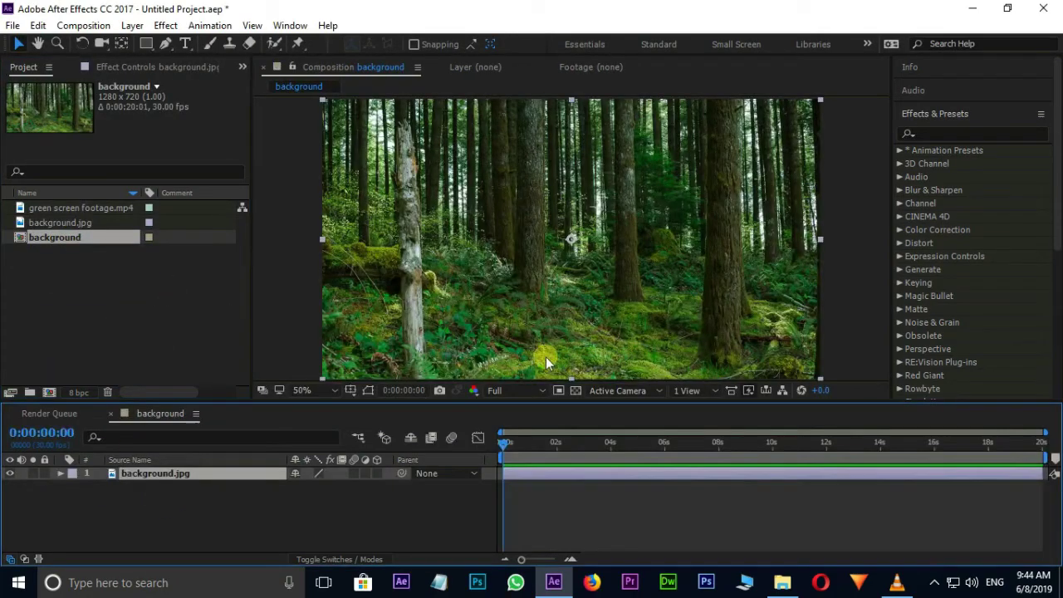
scroll(569, 240, down, 1)
scroll(605, 229, up, 1)
Step: Layer the green screen footage above the forest image and scale it up
click(76, 207)
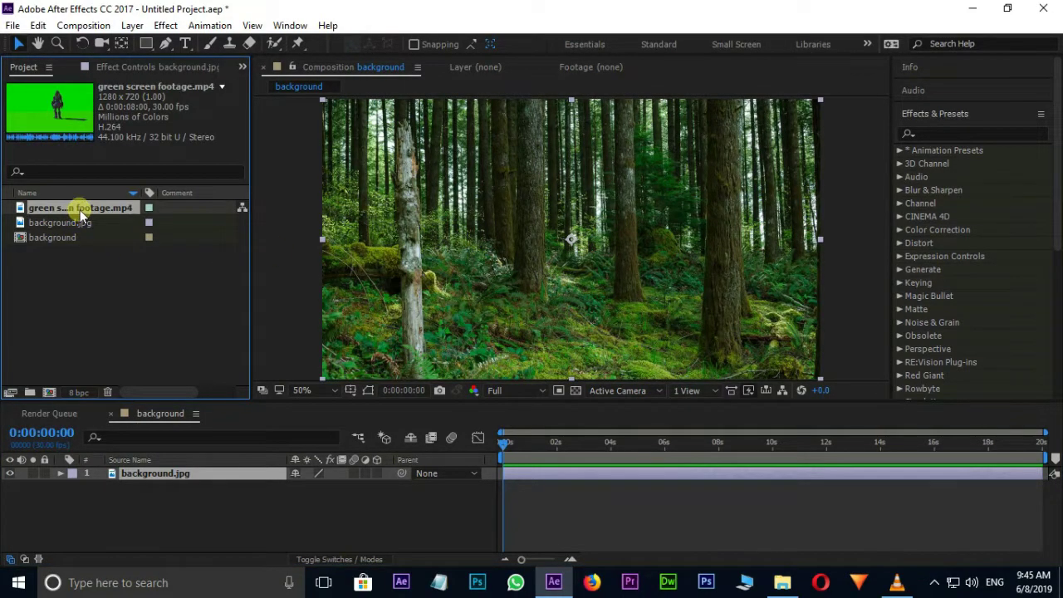
drag(79, 209, 177, 477)
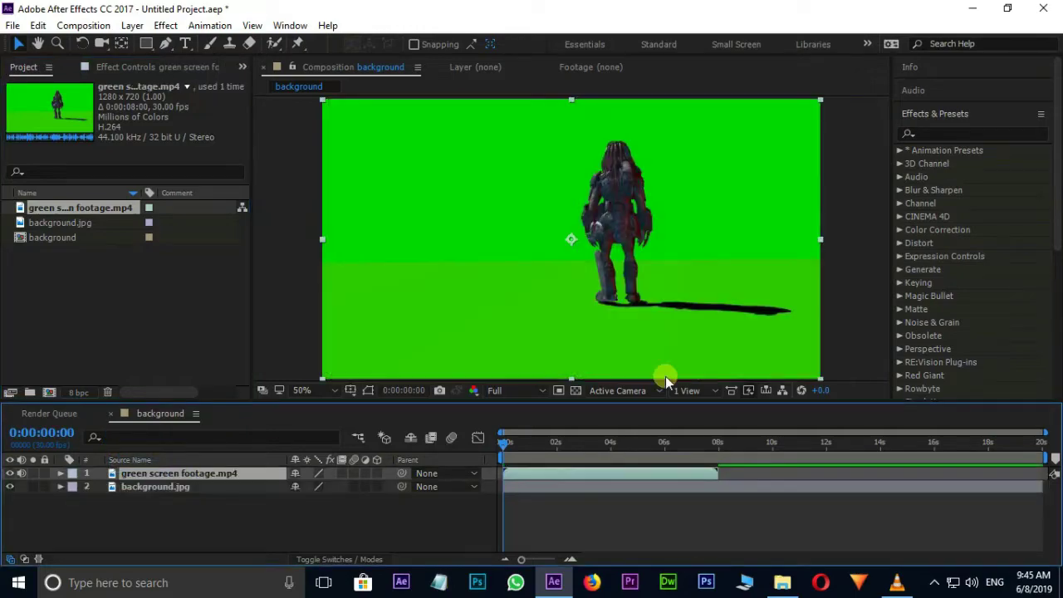
key(comma)
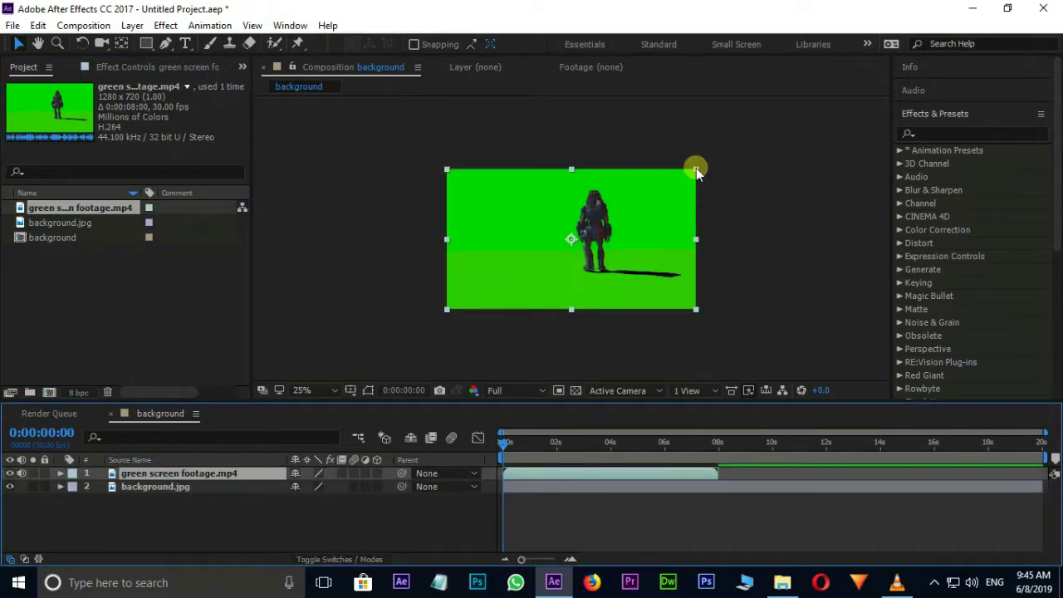
mouse_move(696, 171)
mouse_down()
mouse_move(772, 110)
mouse_move(599, 265)
mouse_up()
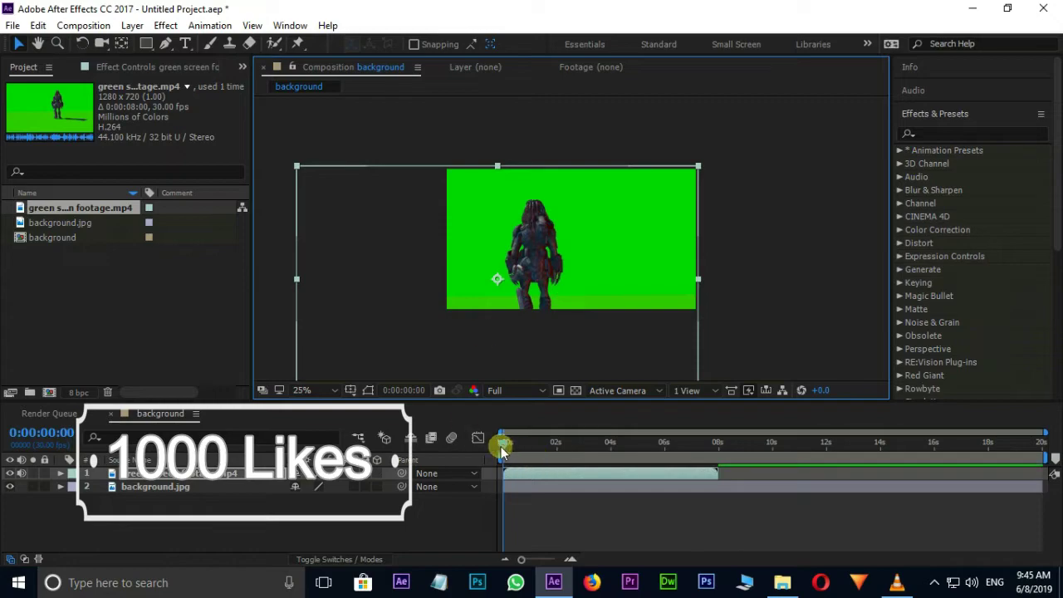
Step: Scrub the timeline past 5 seconds to find where the green screen footage ends
mouse_move(501, 448)
mouse_down()
mouse_move(711, 432)
mouse_move(635, 429)
mouse_up()
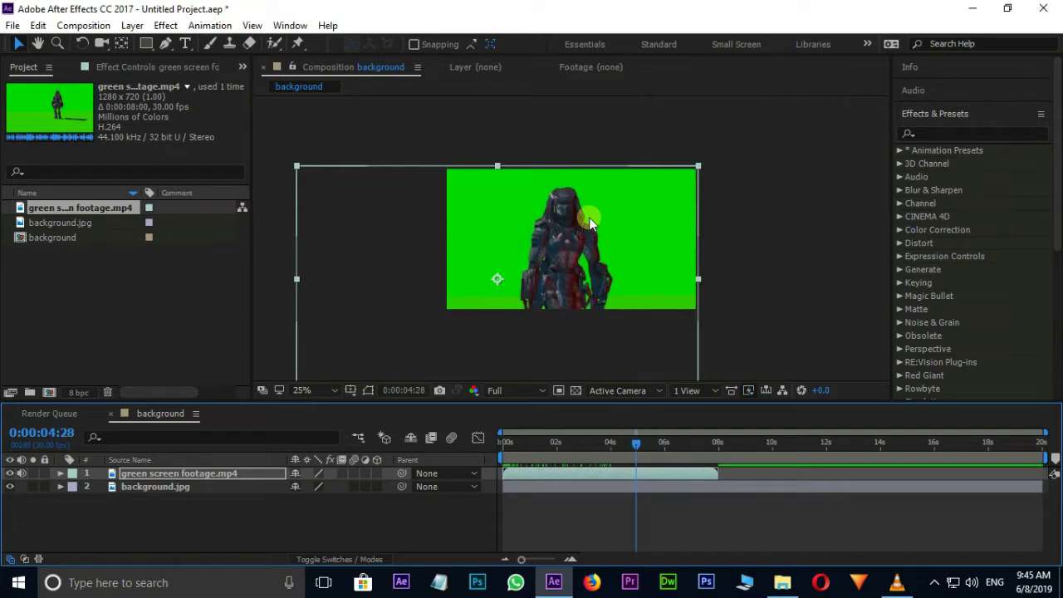
scroll(588, 216, up, 2)
drag(632, 444, 714, 446)
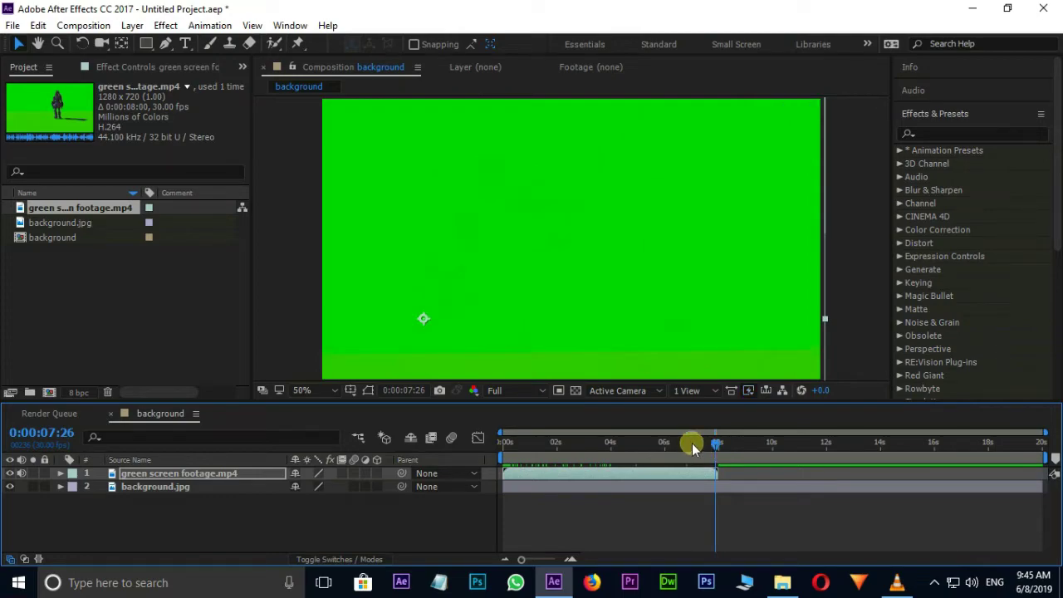
Step: End the work area at 7:26 and trim the composition to the work area
click(694, 473)
drag(694, 473, 709, 477)
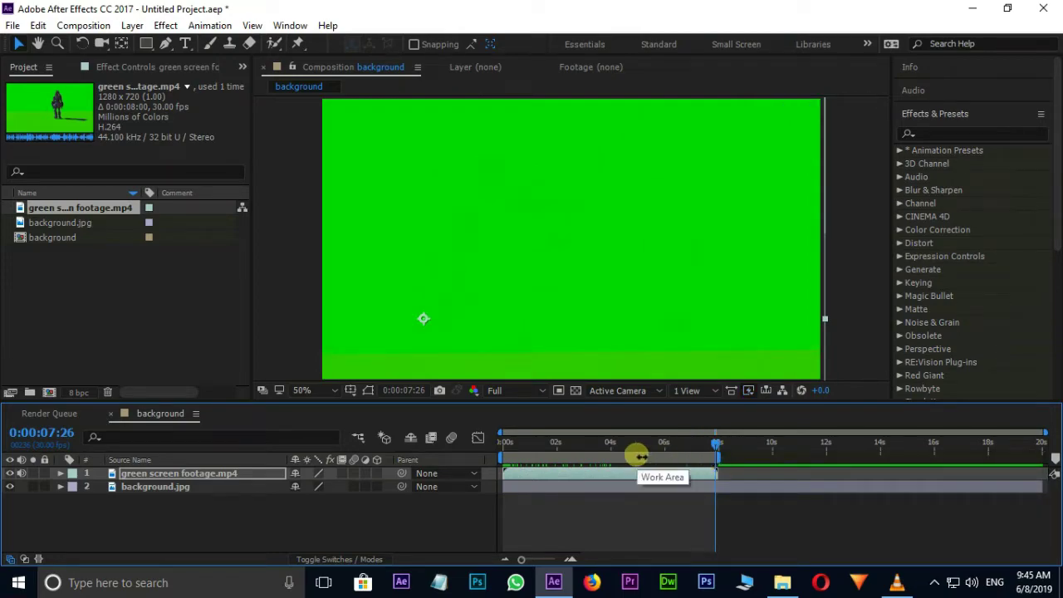
right_click(636, 459)
click(678, 499)
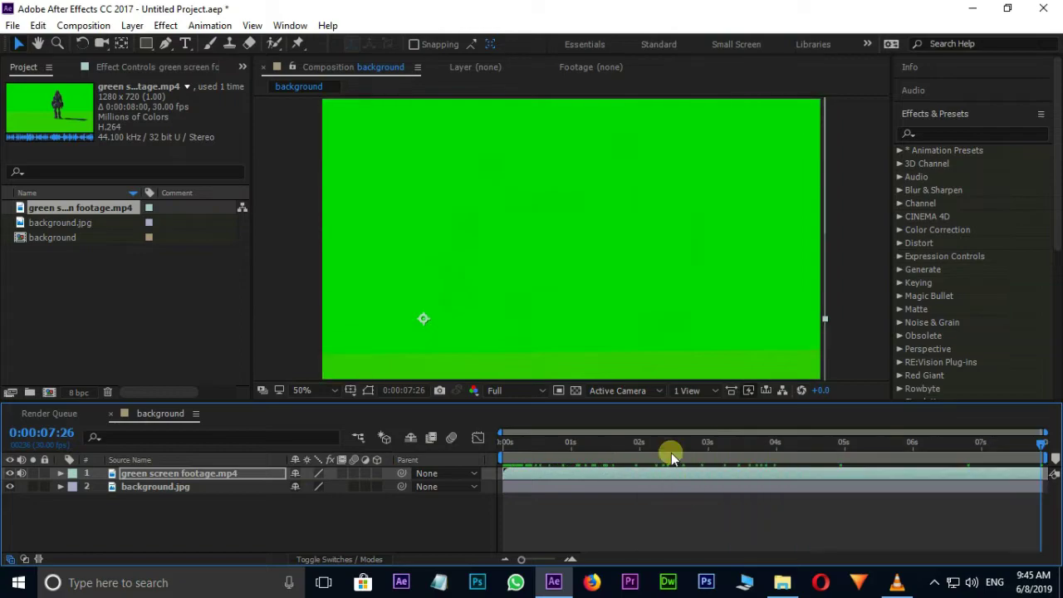
mouse_move(544, 443)
mouse_down()
mouse_move(795, 461)
mouse_move(477, 467)
mouse_up()
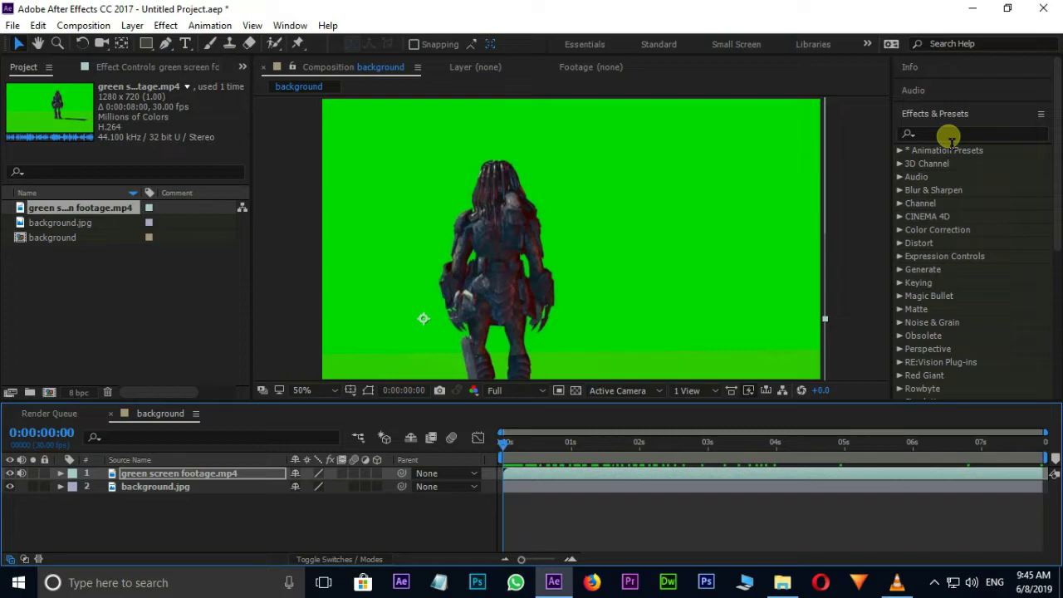
Step: Apply Keylight (1.2) to the footage layer and sample the green backdrop as Screen Colour
click(950, 135)
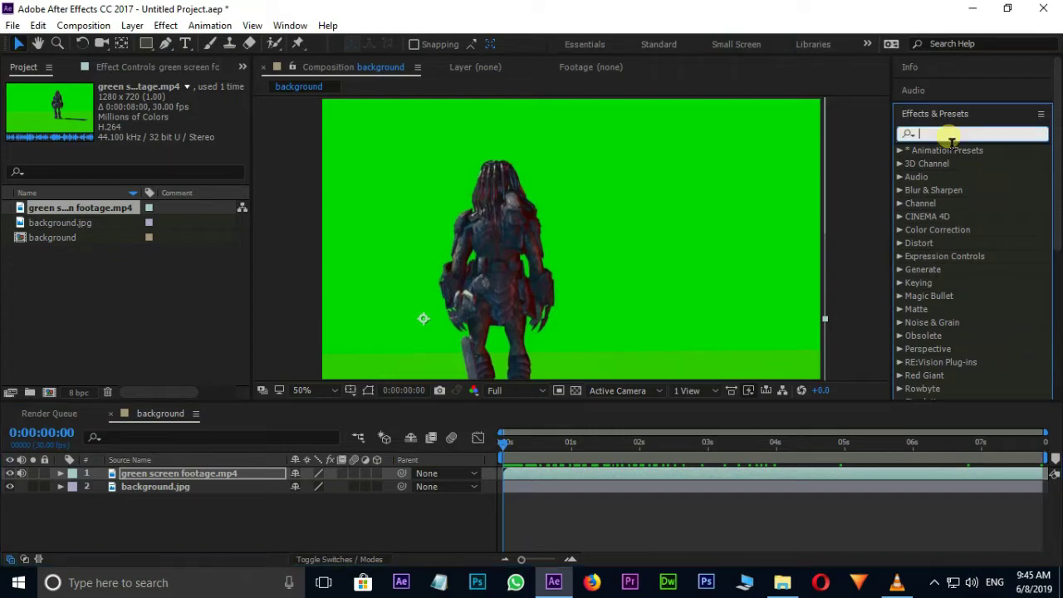
text(keylight)
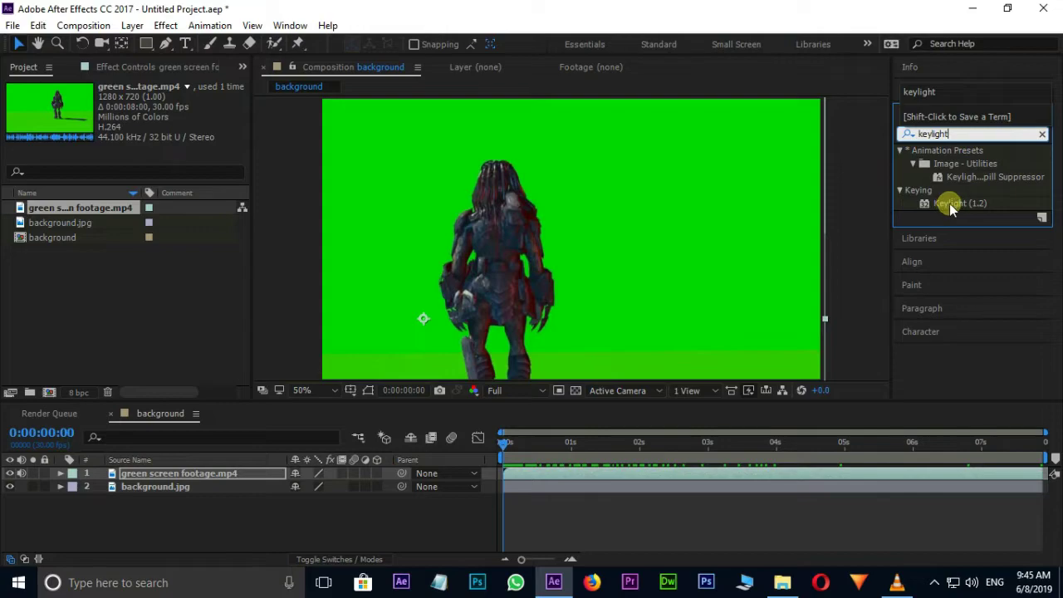
drag(949, 204, 688, 471)
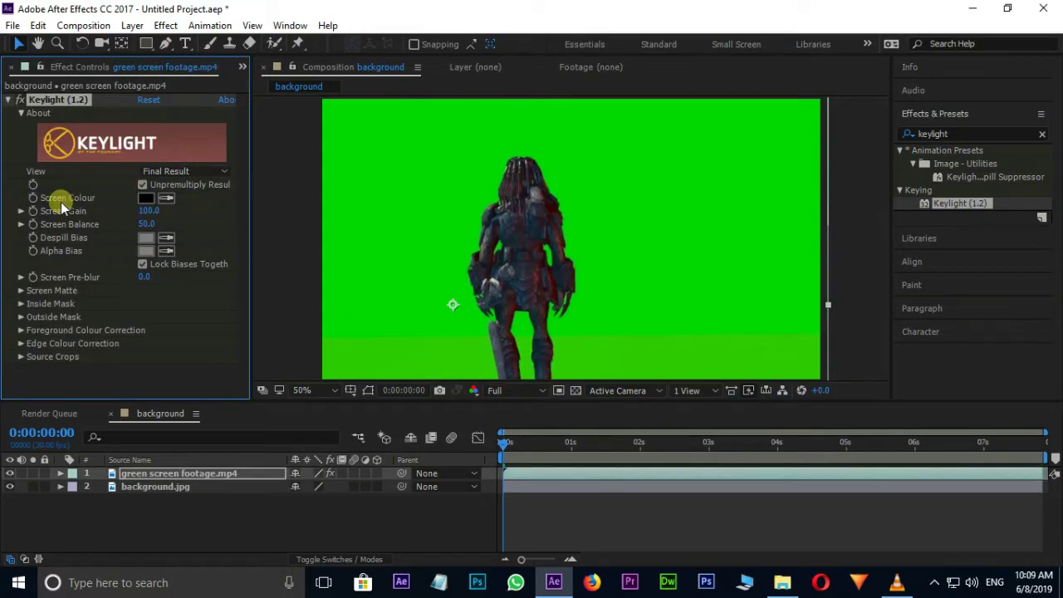
click(167, 199)
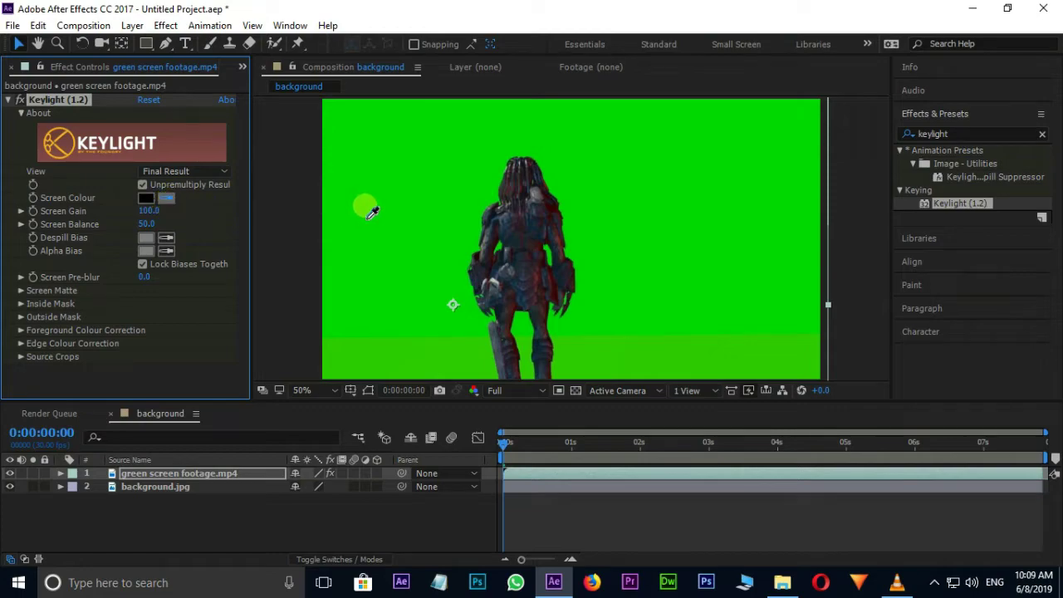
click(371, 209)
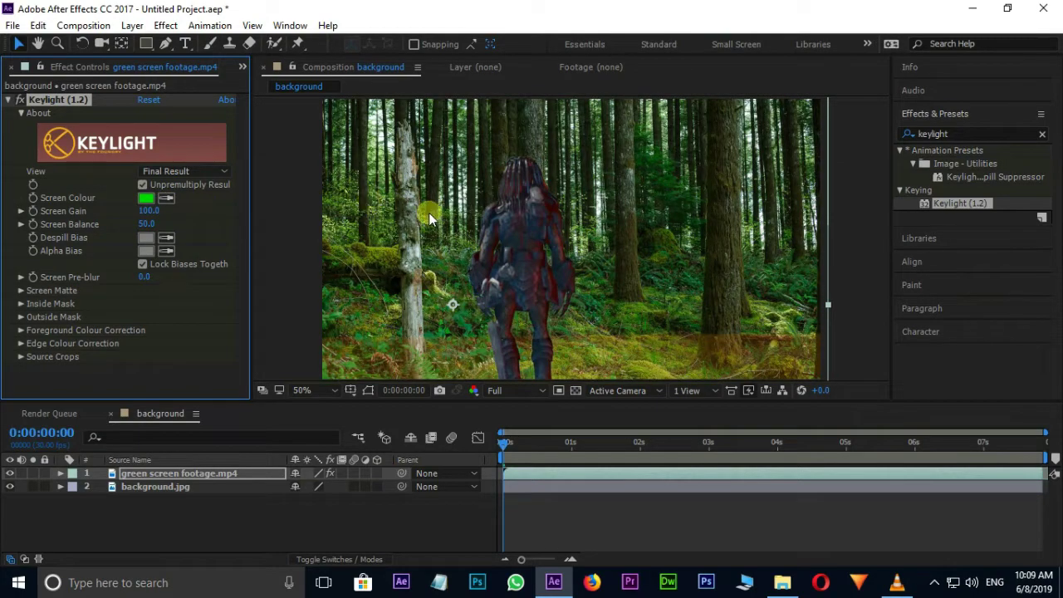
Step: Set Clip Black 18, Clip White 78, Screen Softness 0.5 in Screen Matte view, then return to Final Result
click(212, 173)
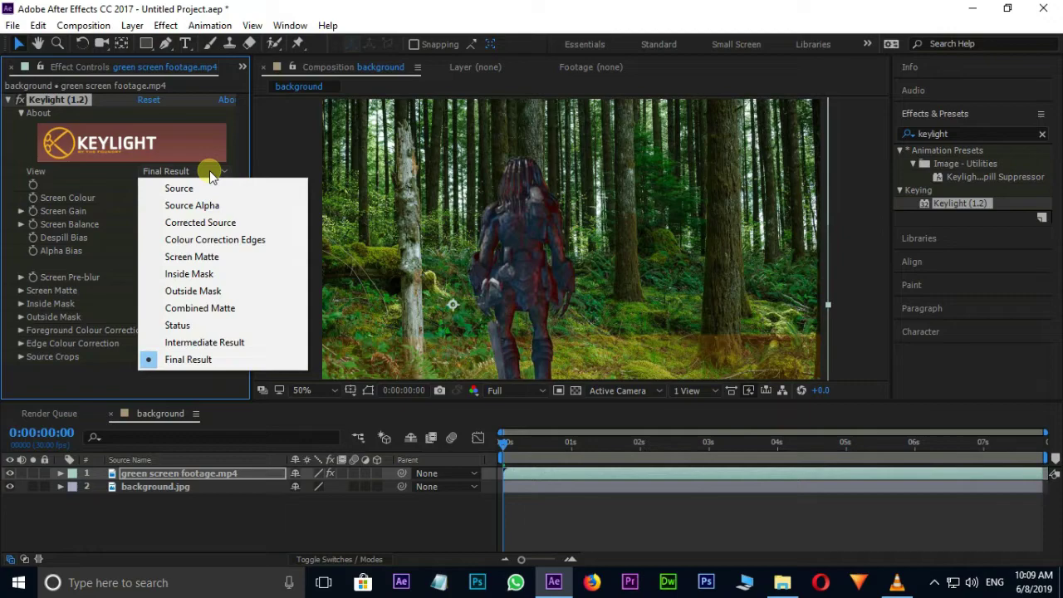
click(190, 258)
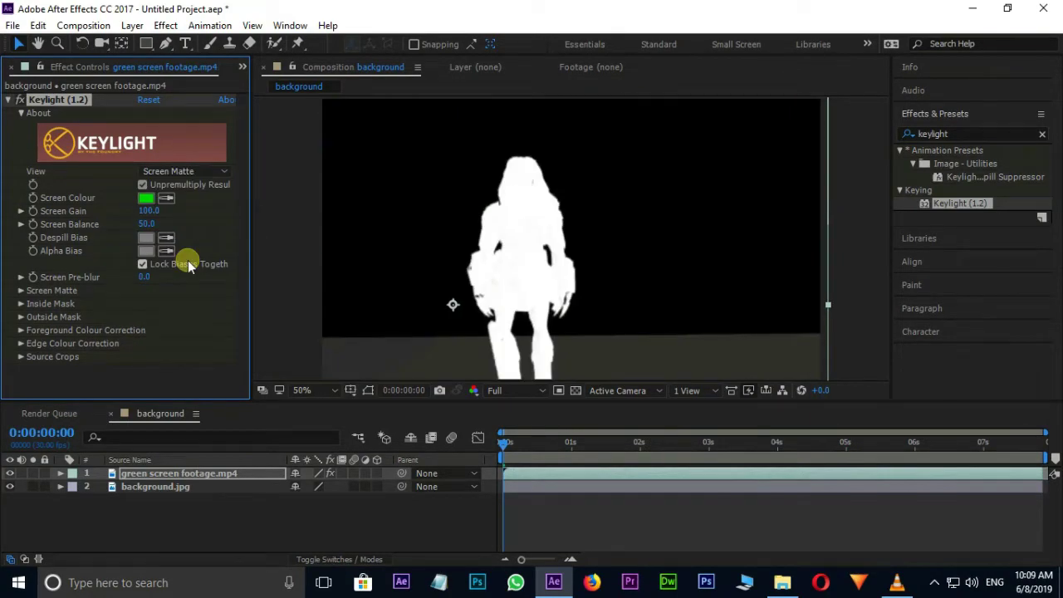
click(22, 292)
text(18)
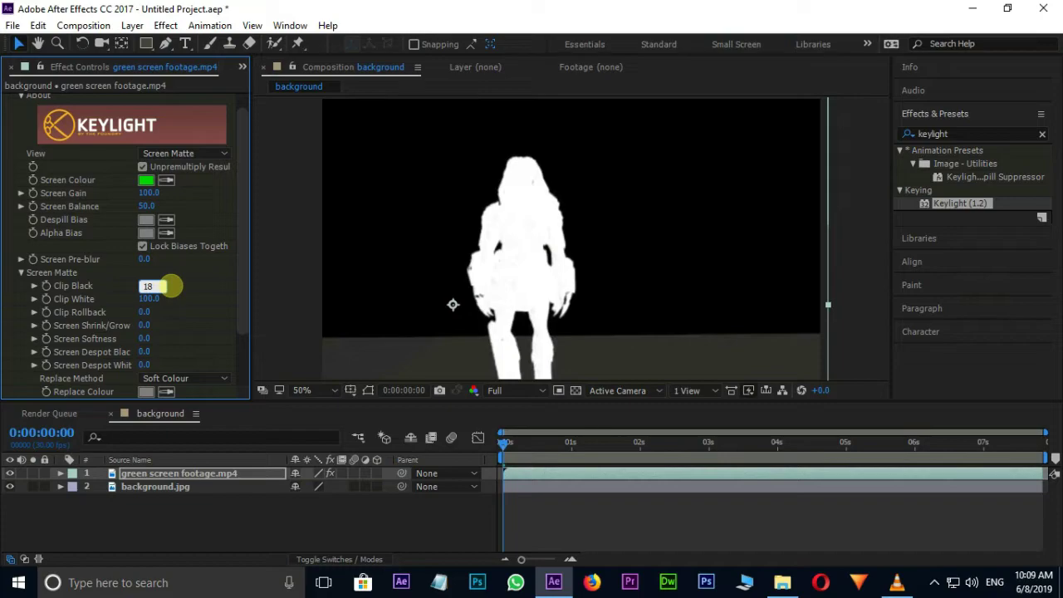
key(Return)
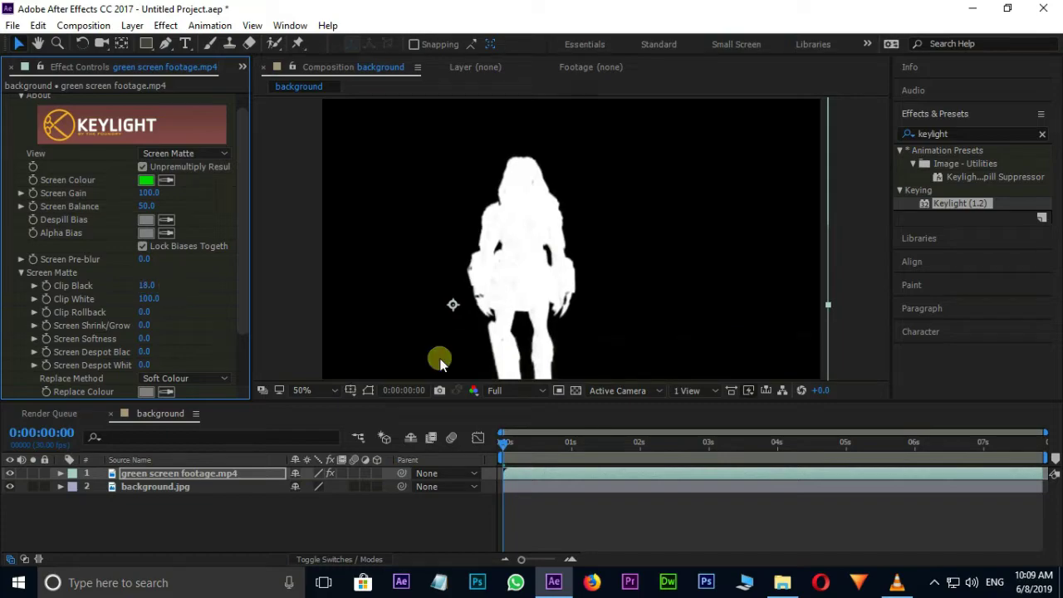
click(153, 298)
text(78)
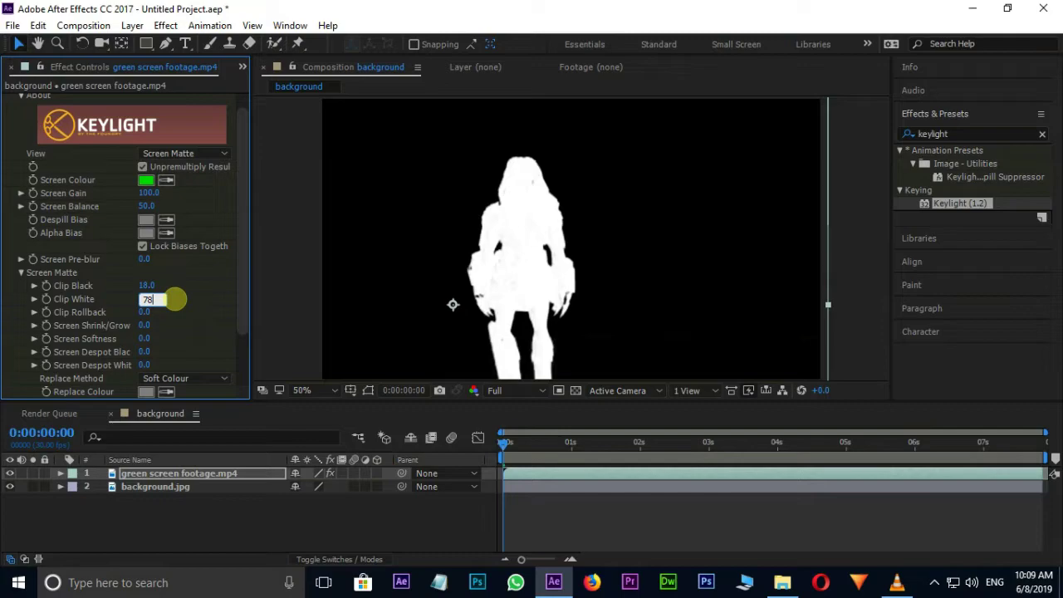
click(148, 339)
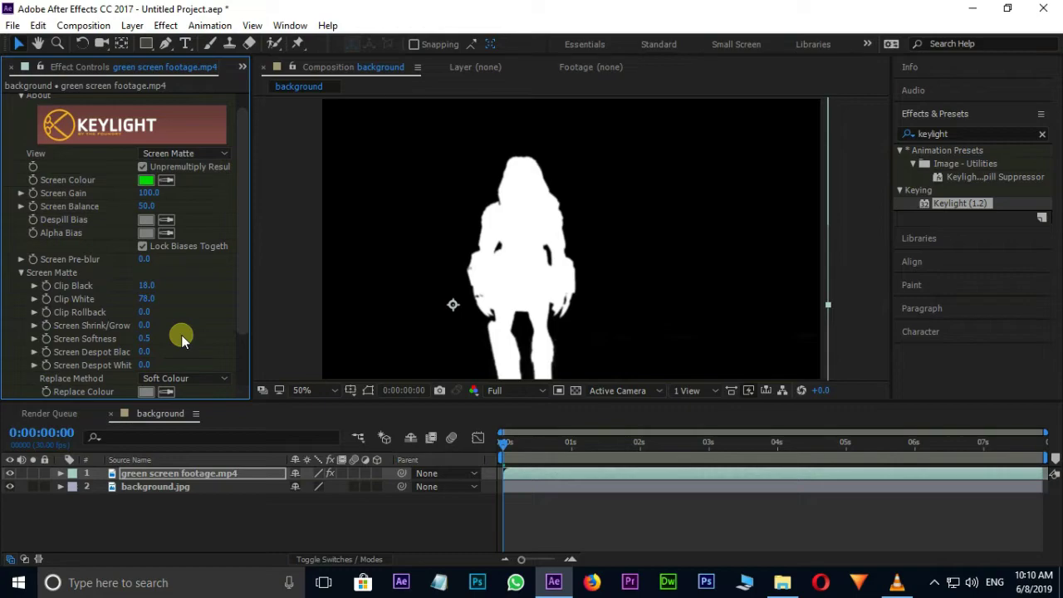
click(191, 154)
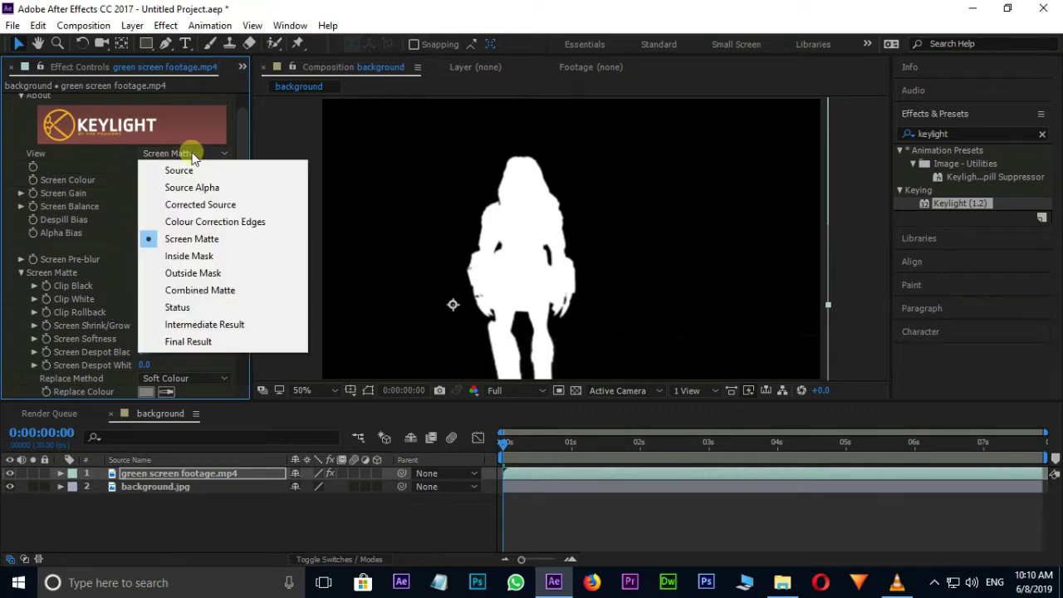
click(201, 343)
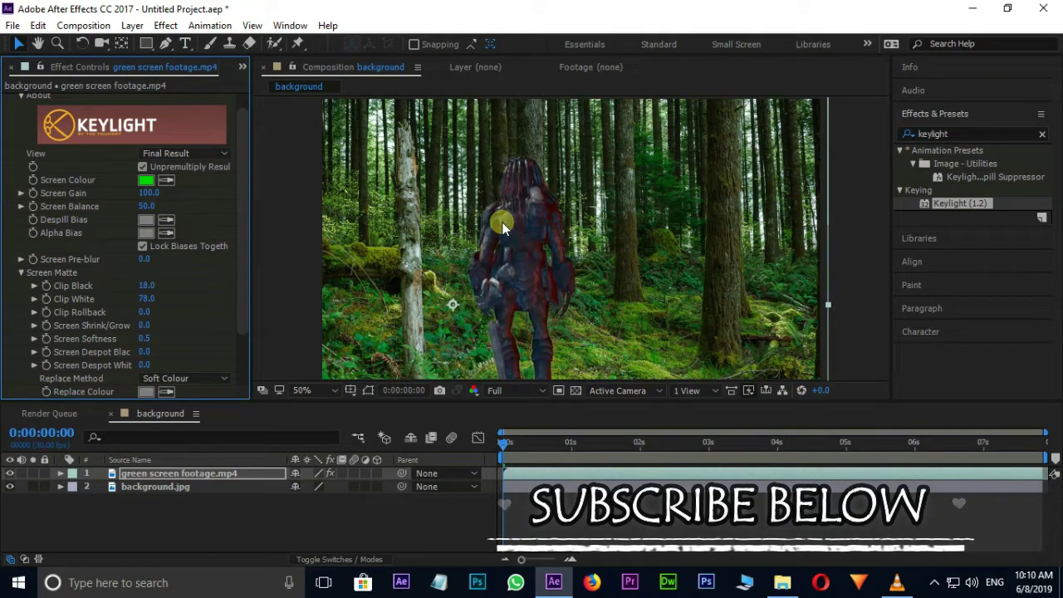
Step: Pre-compose the footage layer with all attributes moved, hide it, and select background.jpg
right_click(212, 479)
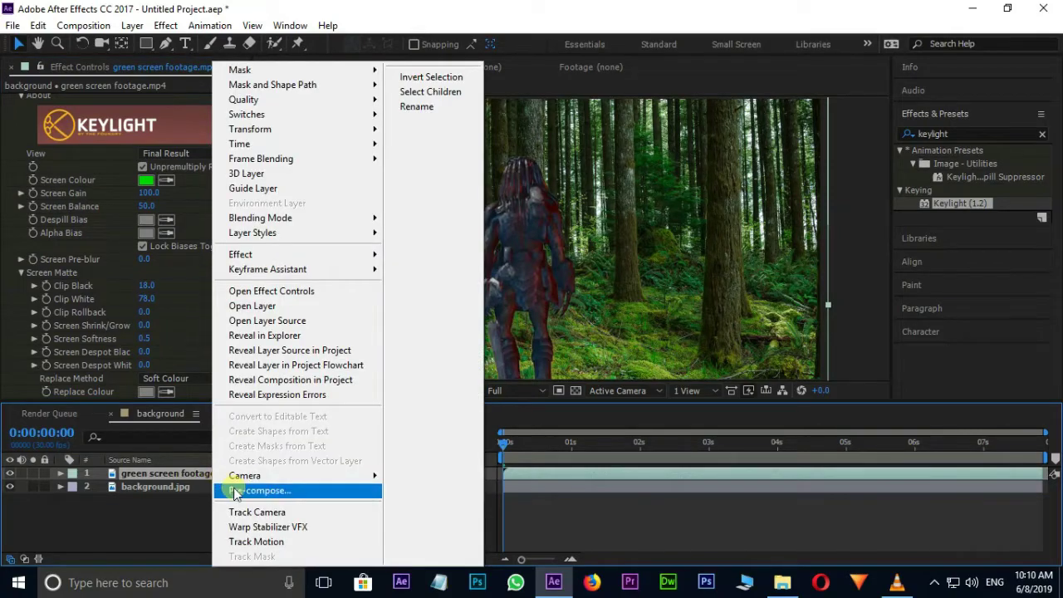
click(237, 488)
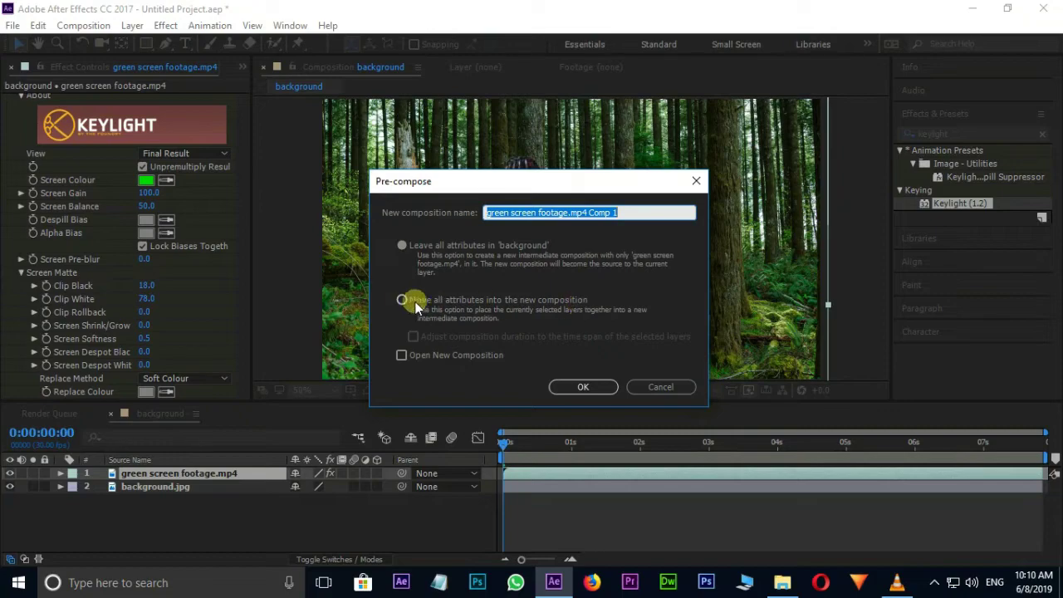
click(415, 304)
click(581, 387)
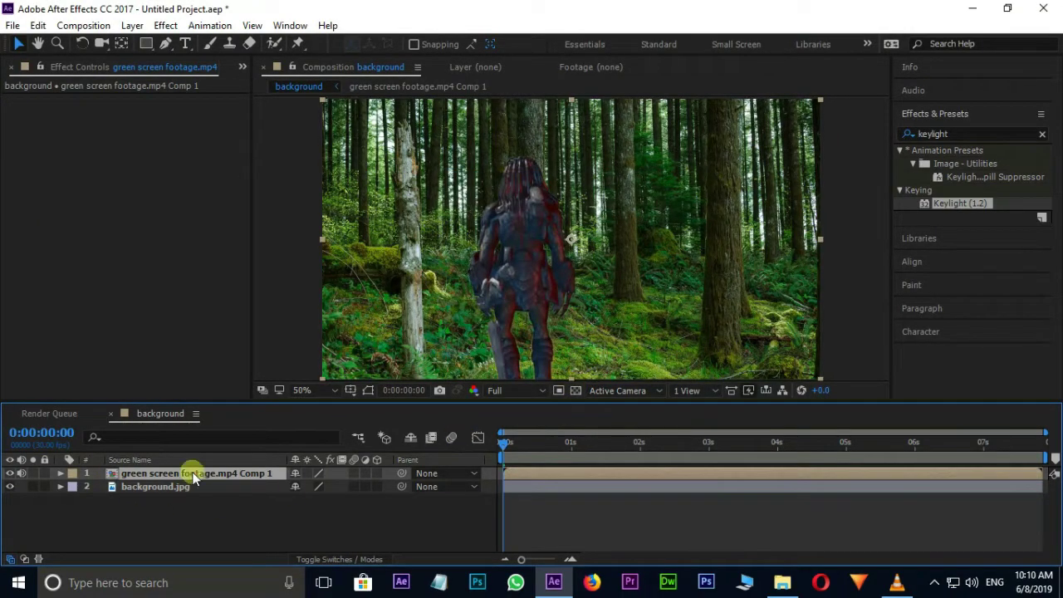
click(9, 473)
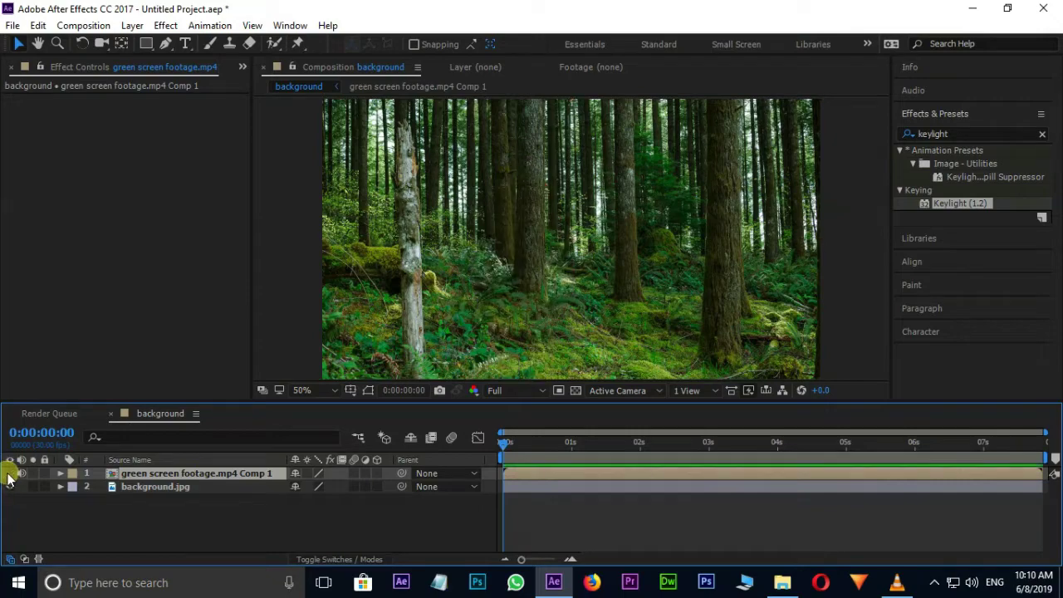
click(167, 493)
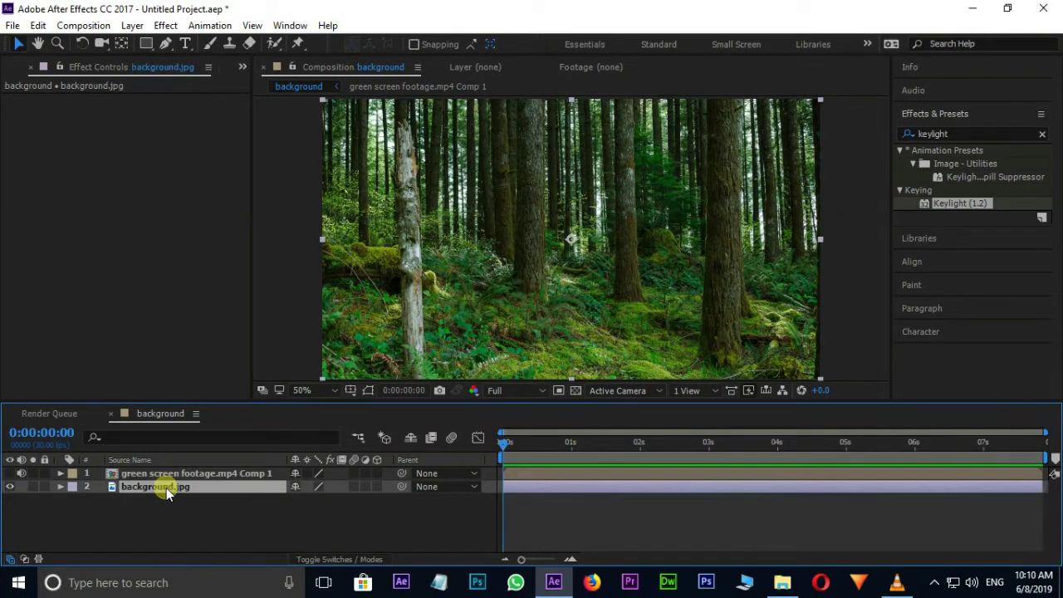
Step: Apply Displacement Map to background.jpg with the green screen comp as Map Layer
click(914, 136)
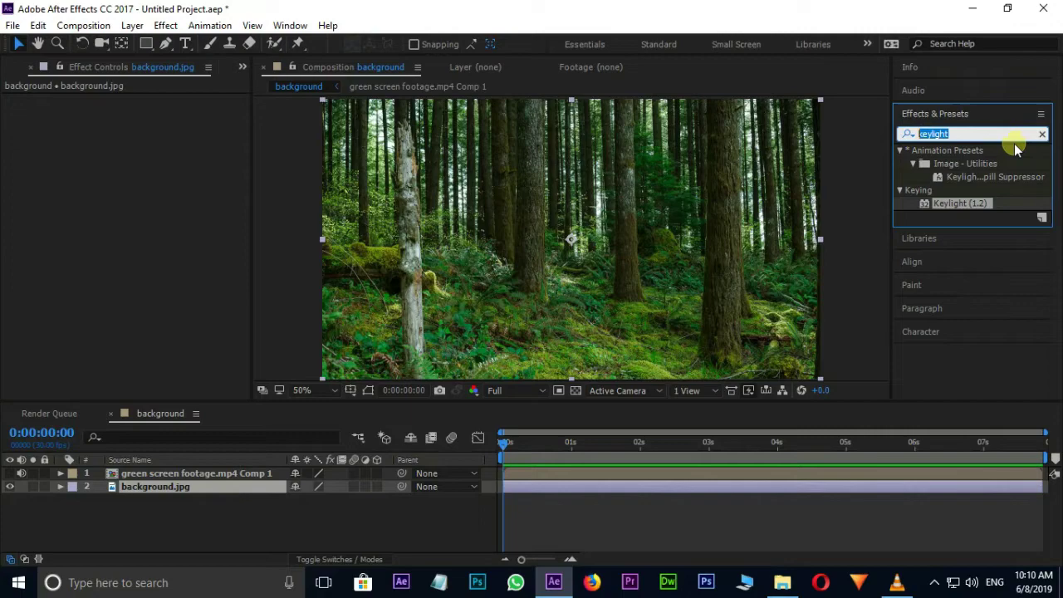
text(di)
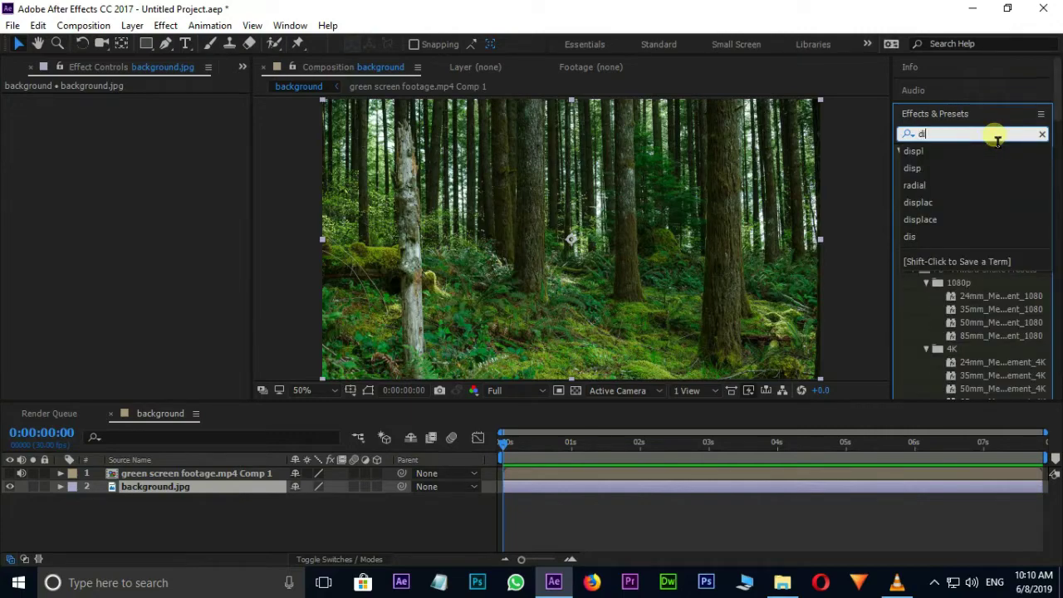
text(spl)
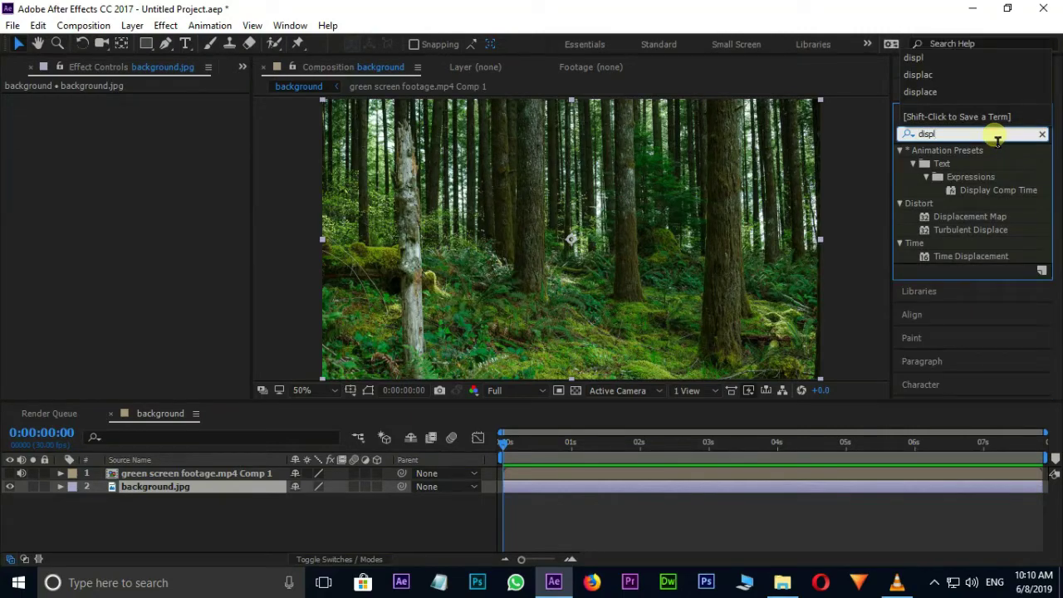
drag(953, 216, 705, 486)
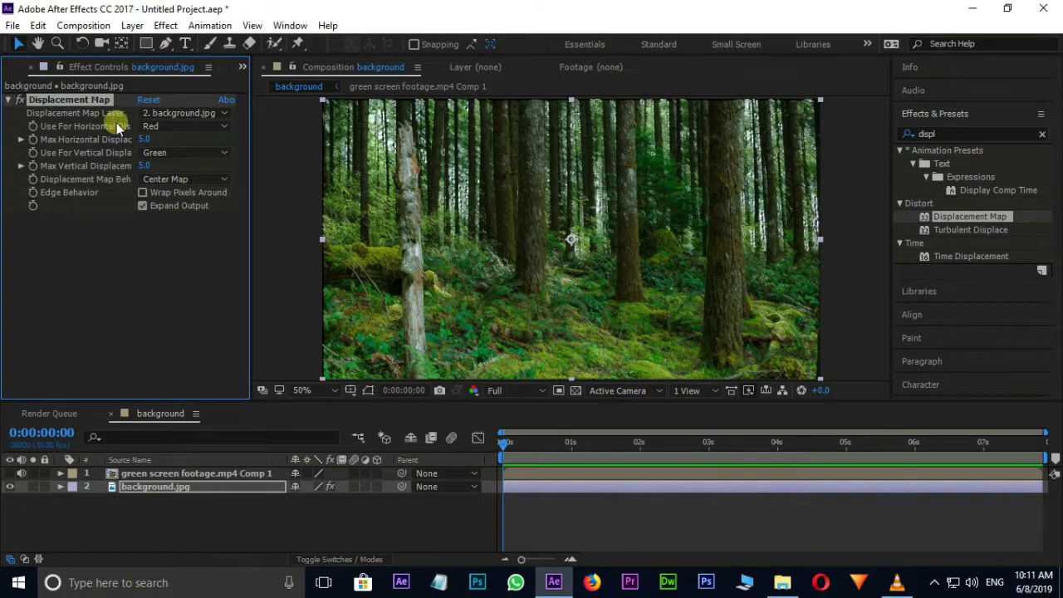
click(202, 114)
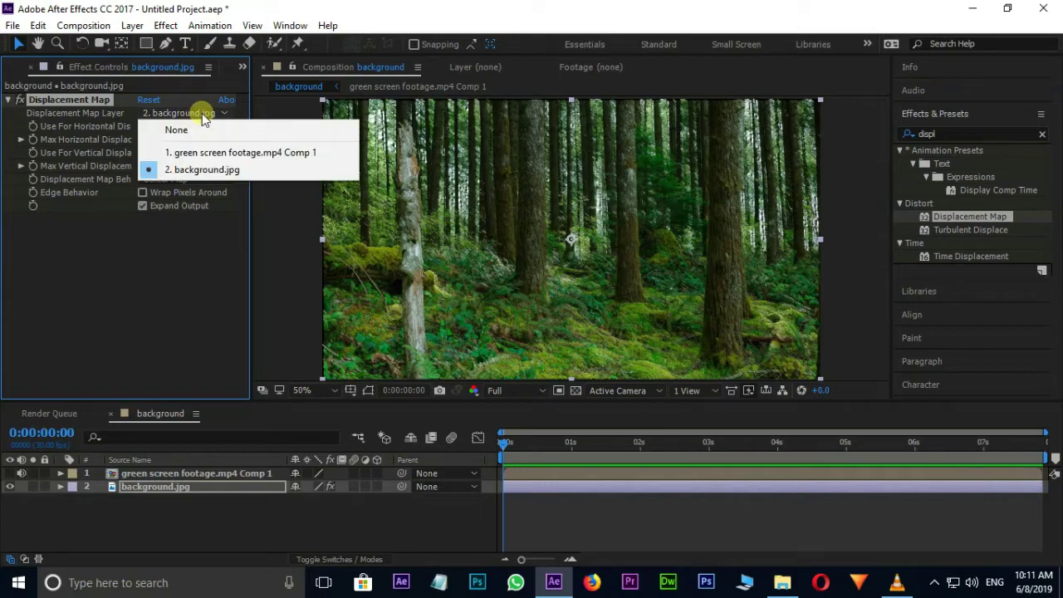
click(273, 154)
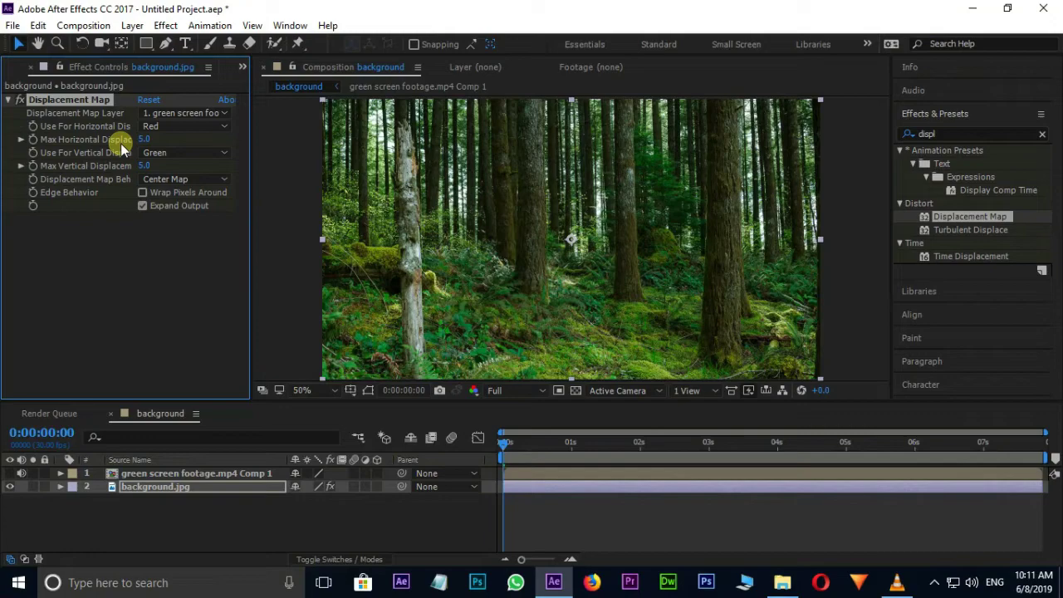
Step: Drive both displacements by Luminance, with maximum horizontal 54 and vertical 30
click(177, 127)
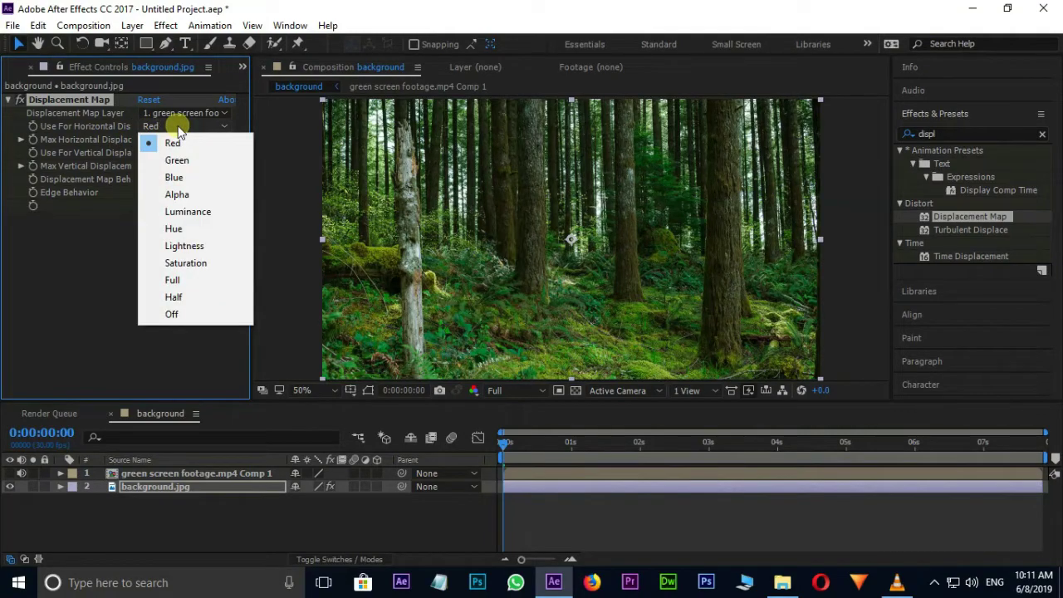
click(180, 212)
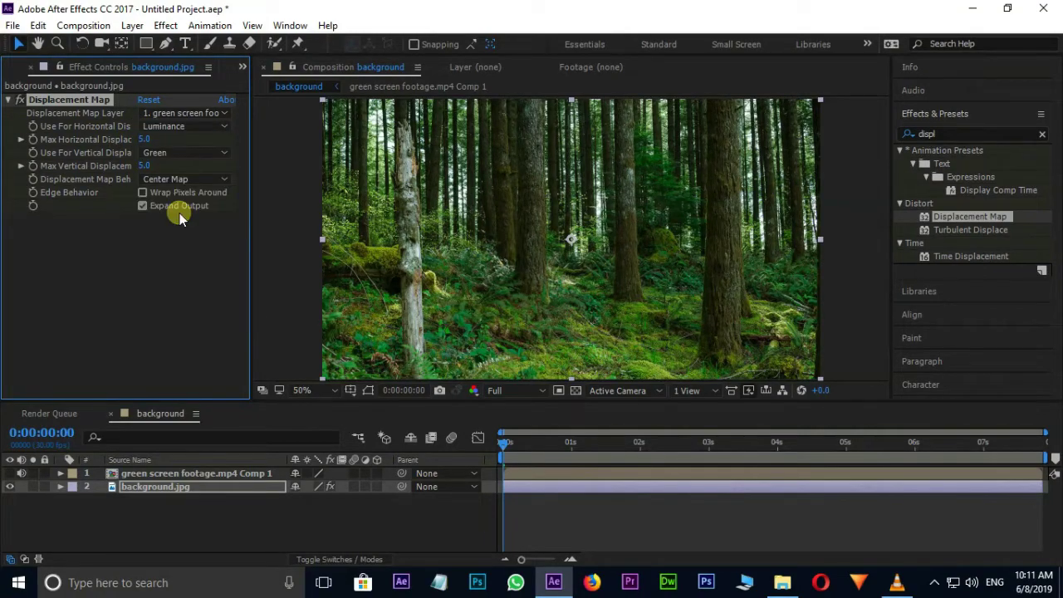
click(170, 153)
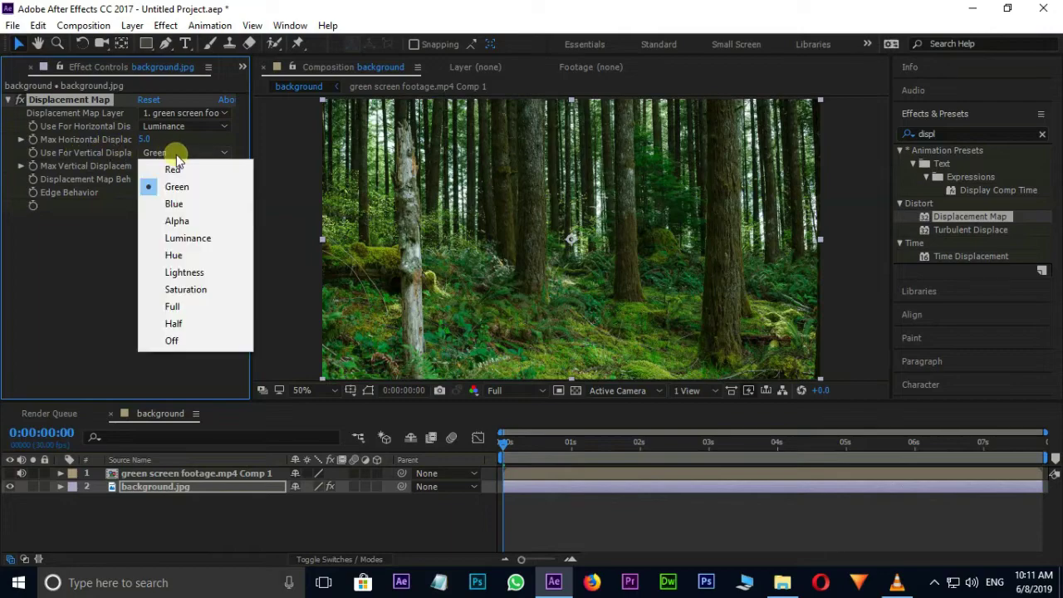
click(187, 239)
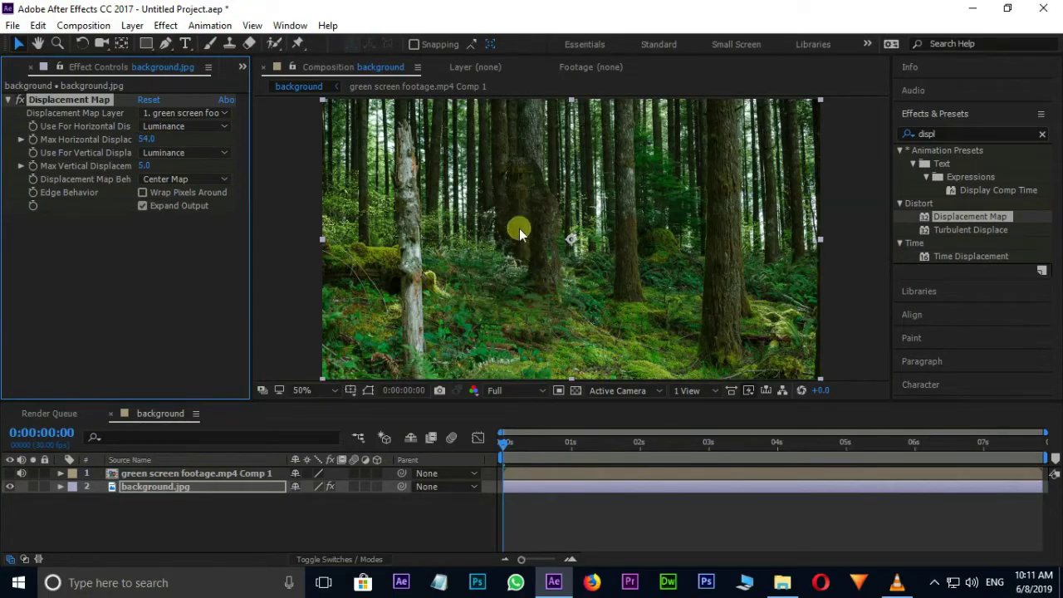
key(period)
text(30)
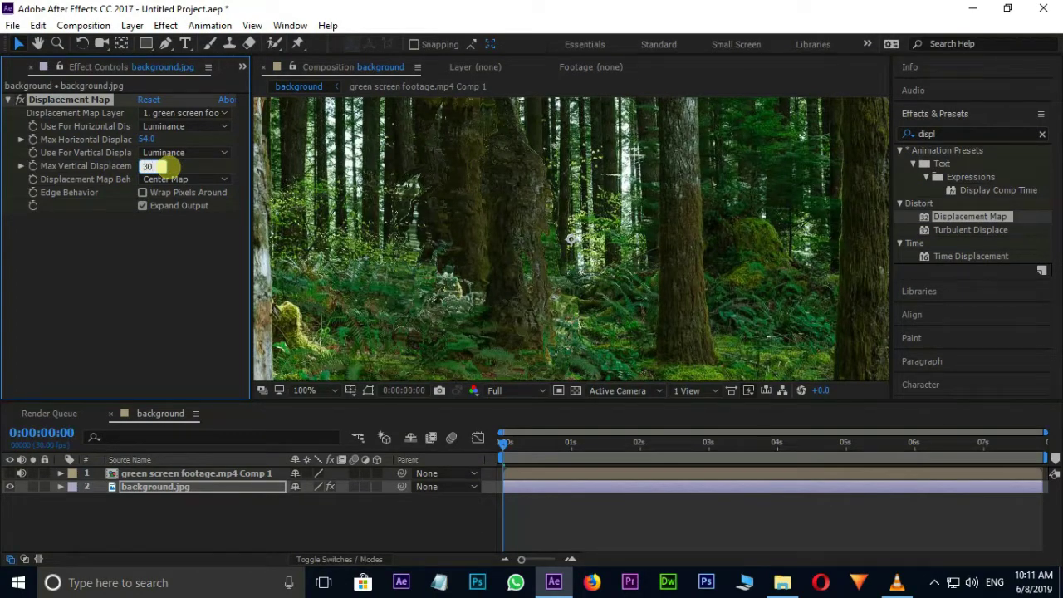
key(Return)
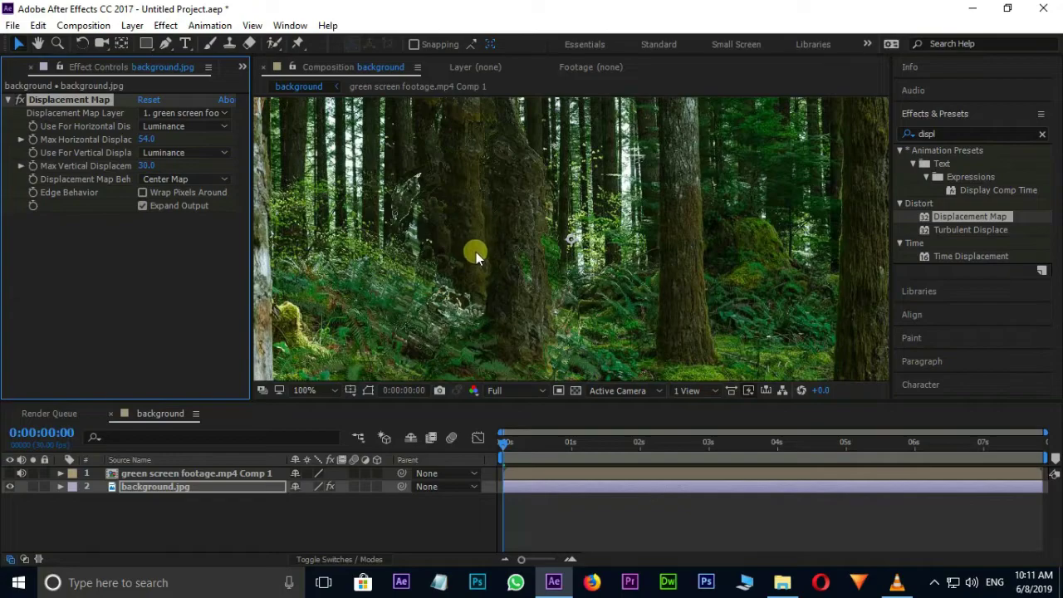
key(comma)
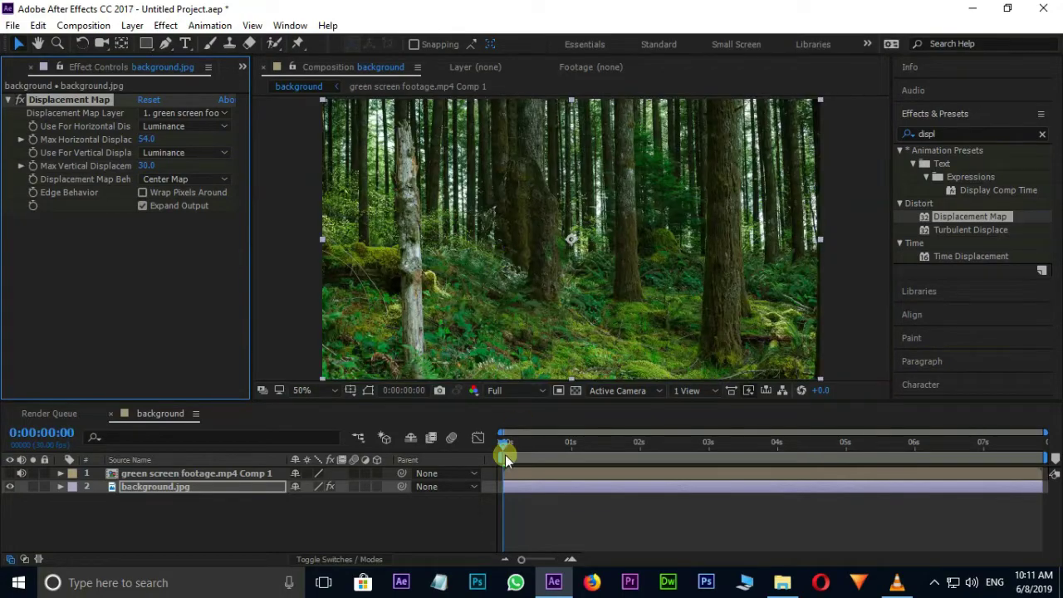
drag(505, 456, 723, 441)
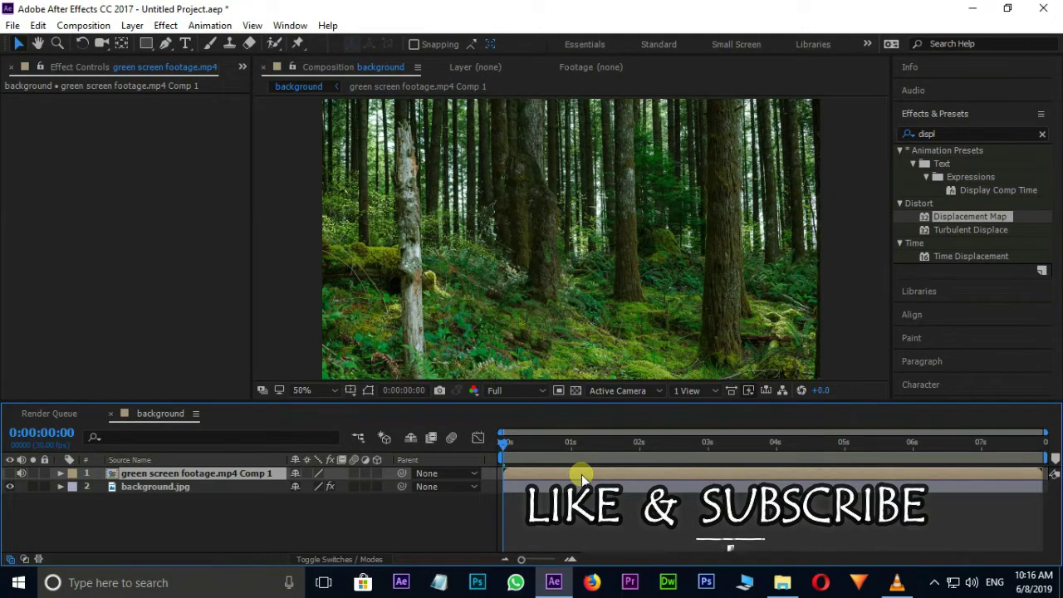
Step: Duplicate the figure comp layer, make the copy visible, and apply inverted Find Edges
key(ctrl+d)
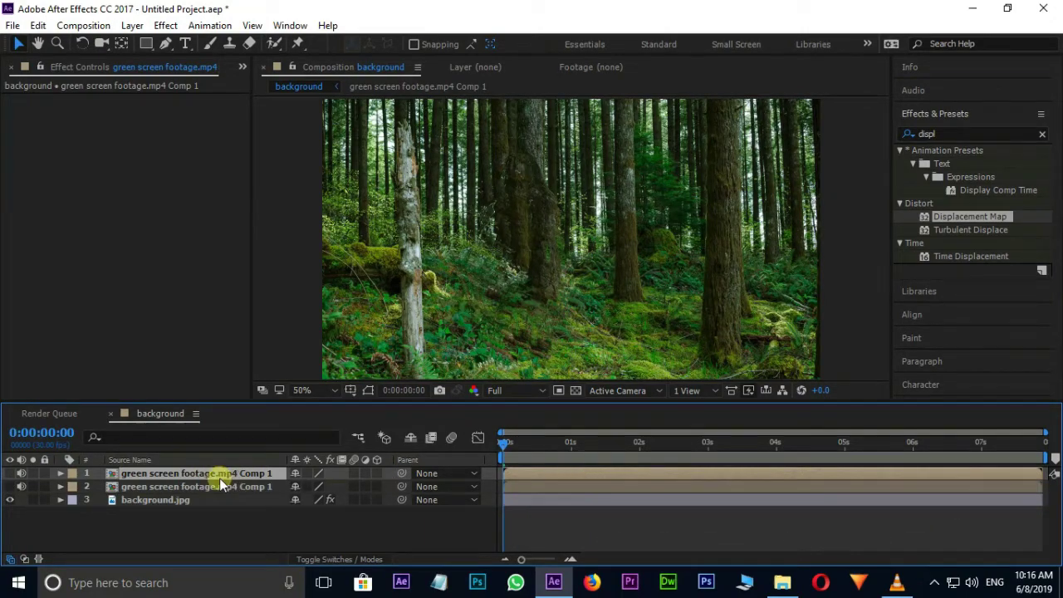
click(17, 474)
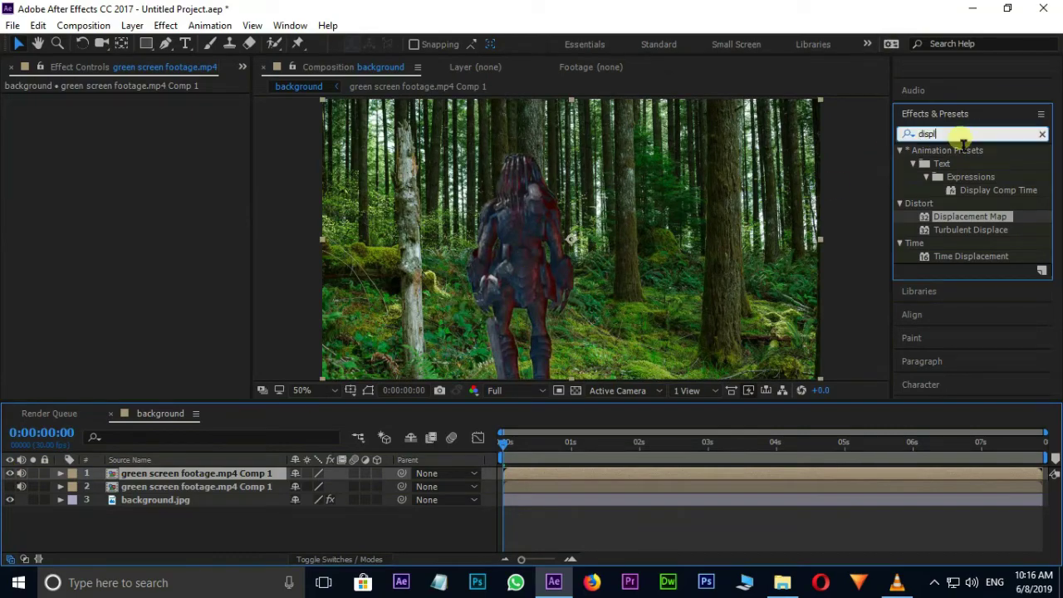
drag(963, 141, 886, 142)
text(fin)
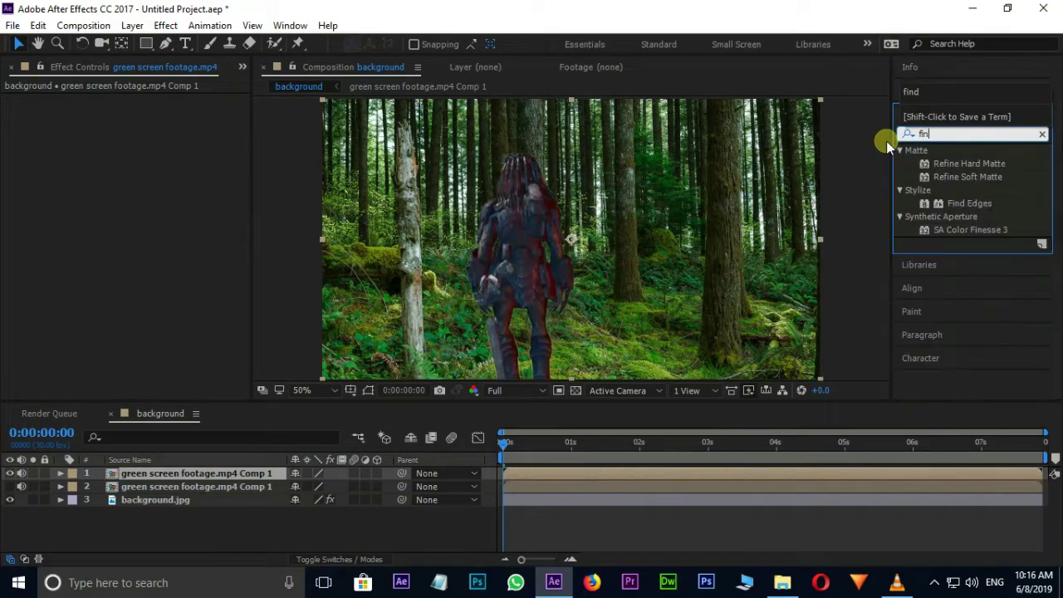
text(d)
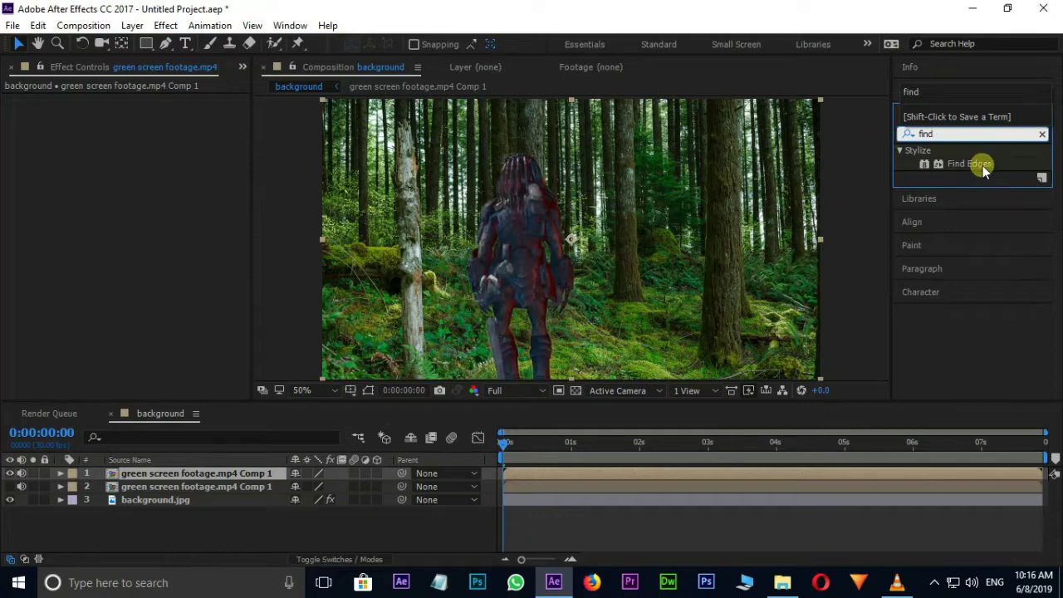
drag(971, 164, 731, 475)
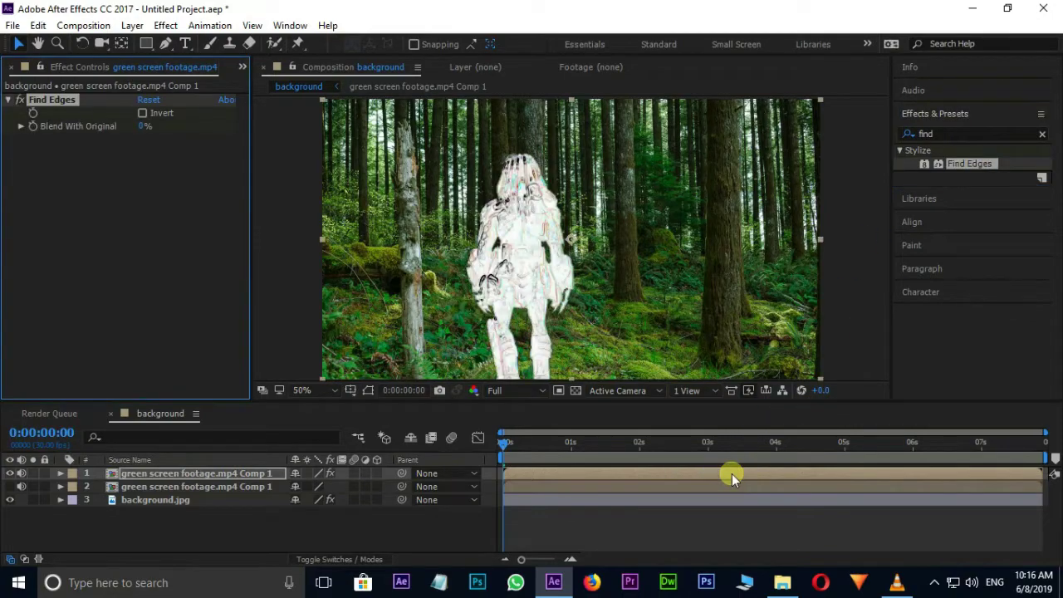
click(142, 112)
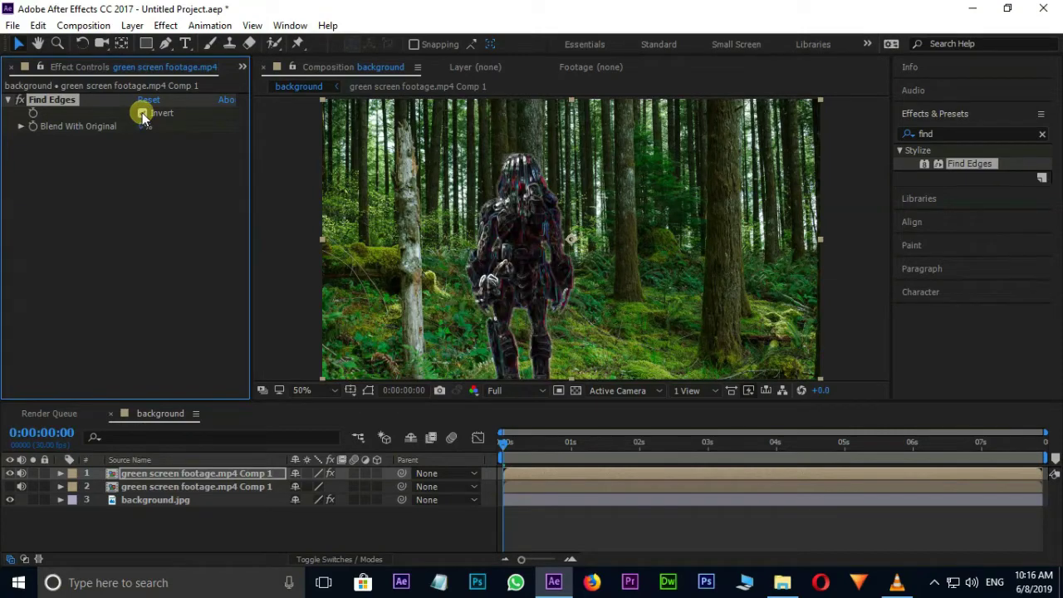
Step: Set the edge layer to Screen blend mode at 20% opacity and preview the shimmer
click(320, 559)
click(328, 473)
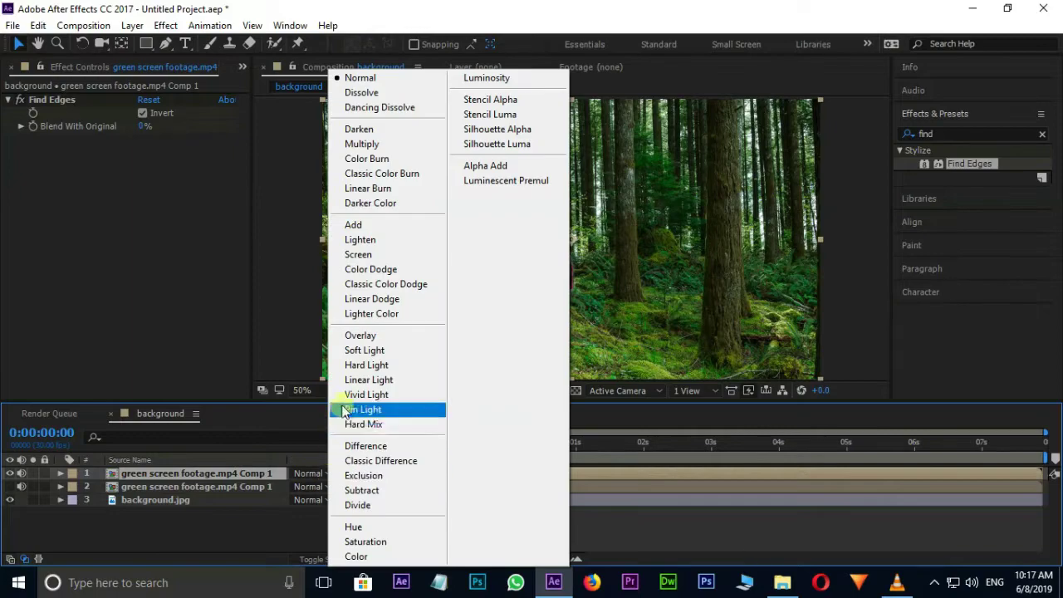
click(351, 255)
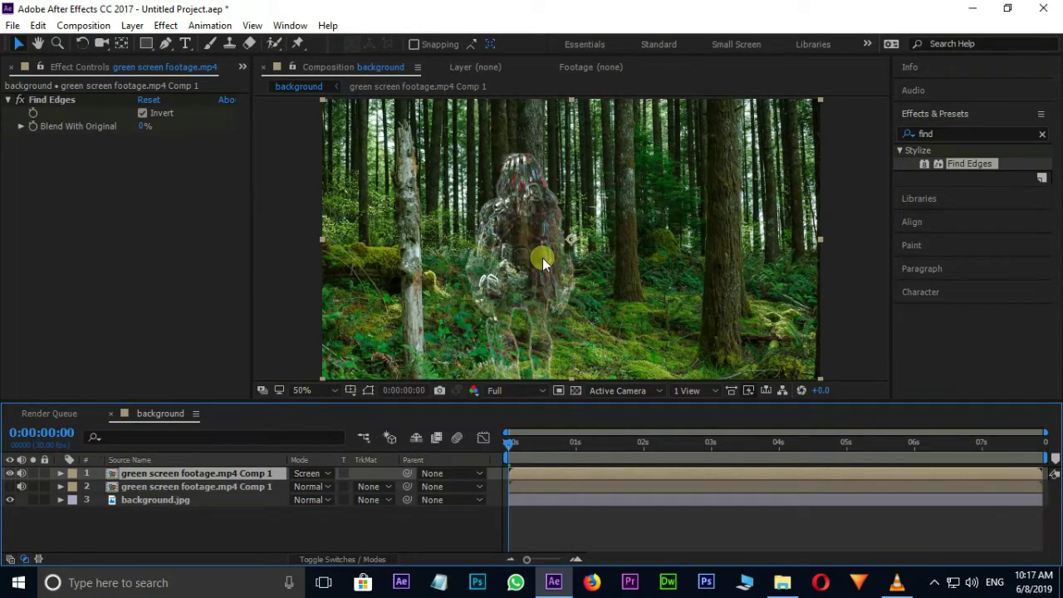
key(period)
key(period)
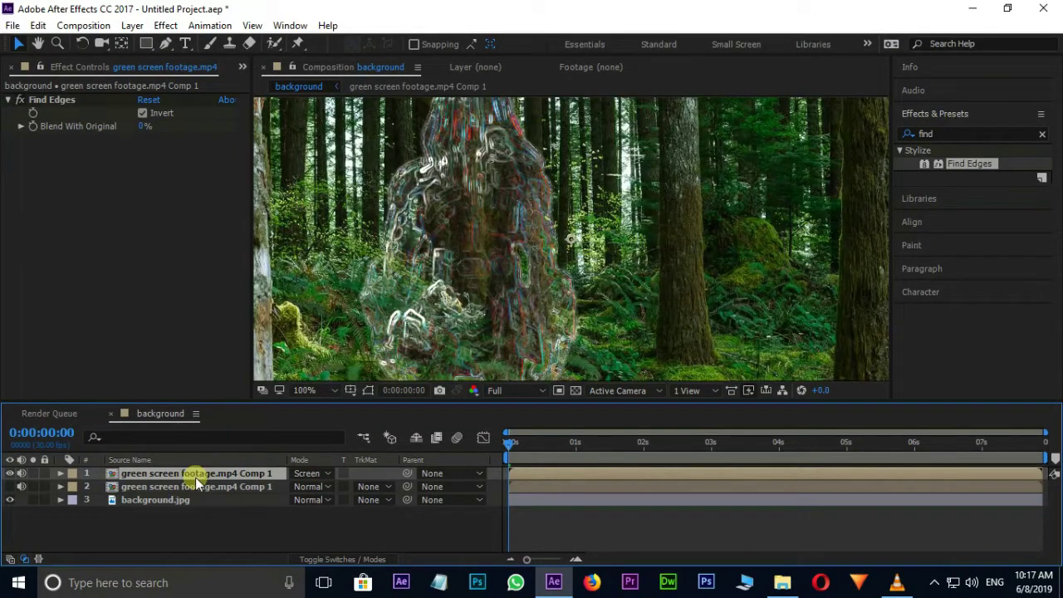
key(t)
click(304, 485)
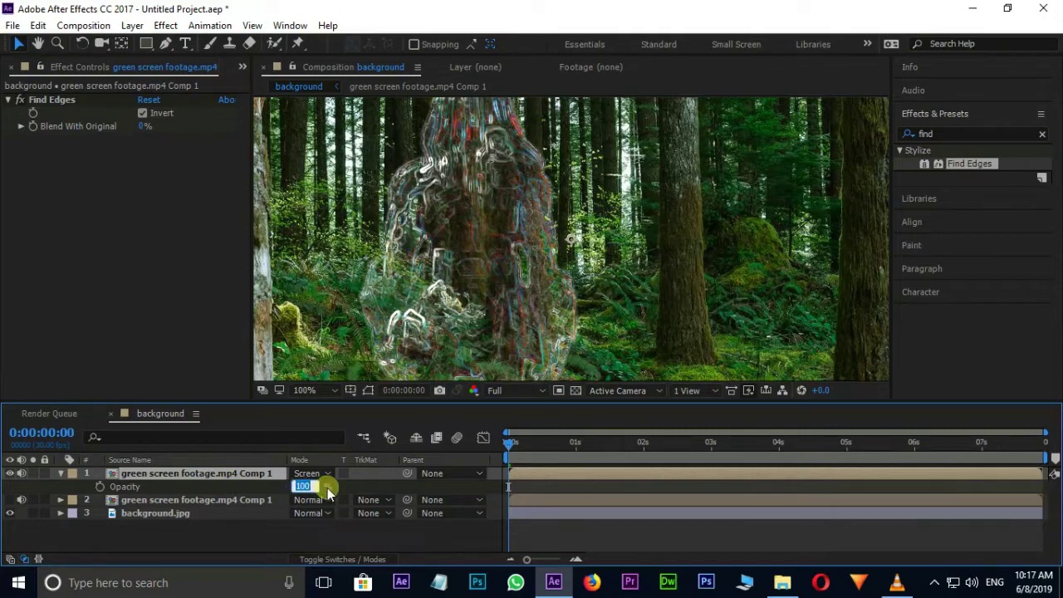
text(20)
key(Return)
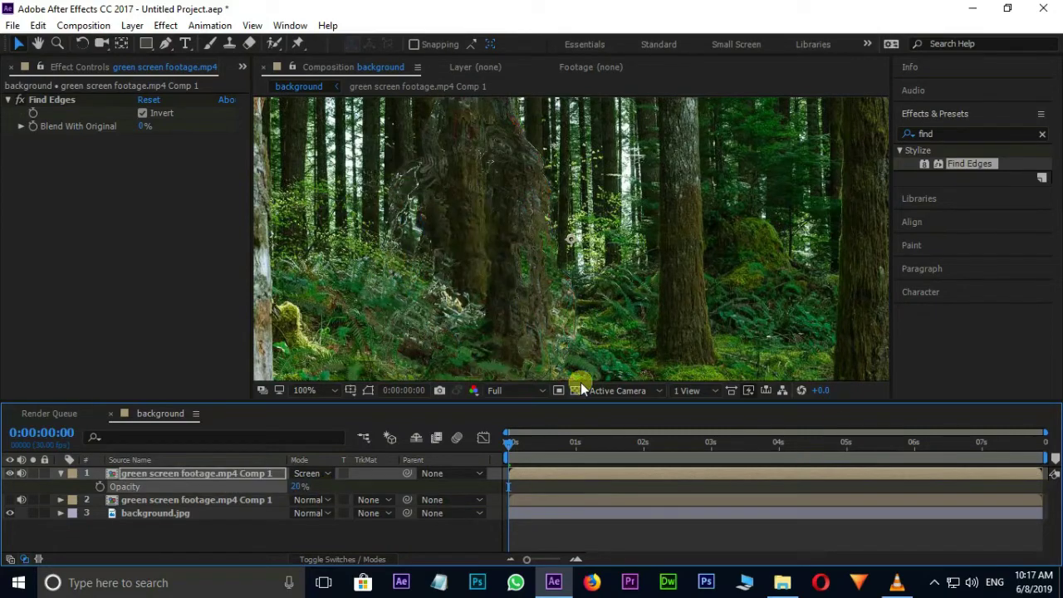
drag(510, 442, 711, 444)
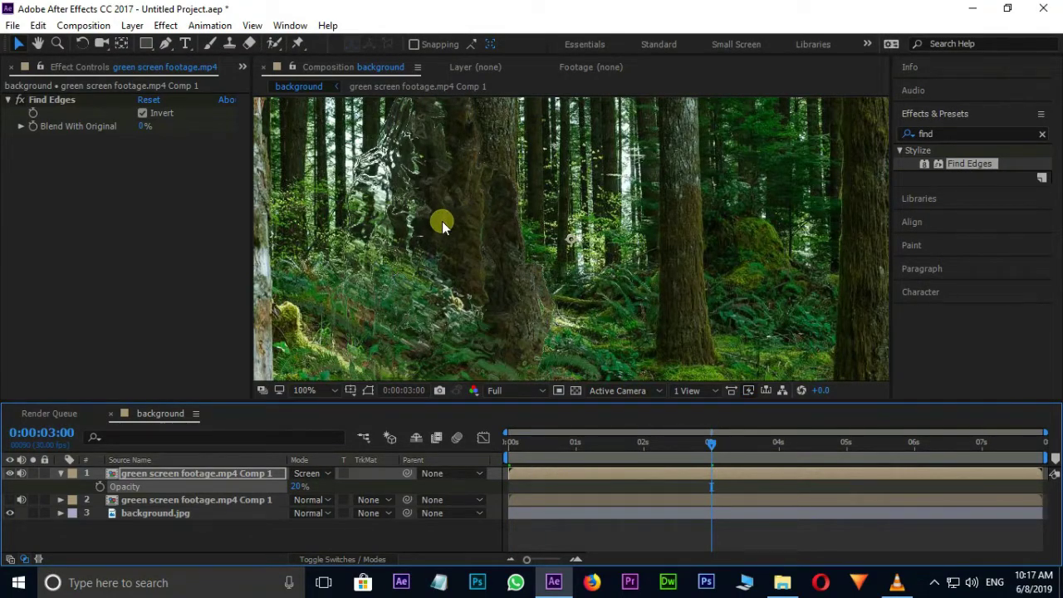
Step: Duplicate the screened edge layer and make the new top copy start near 5 seconds
click(60, 473)
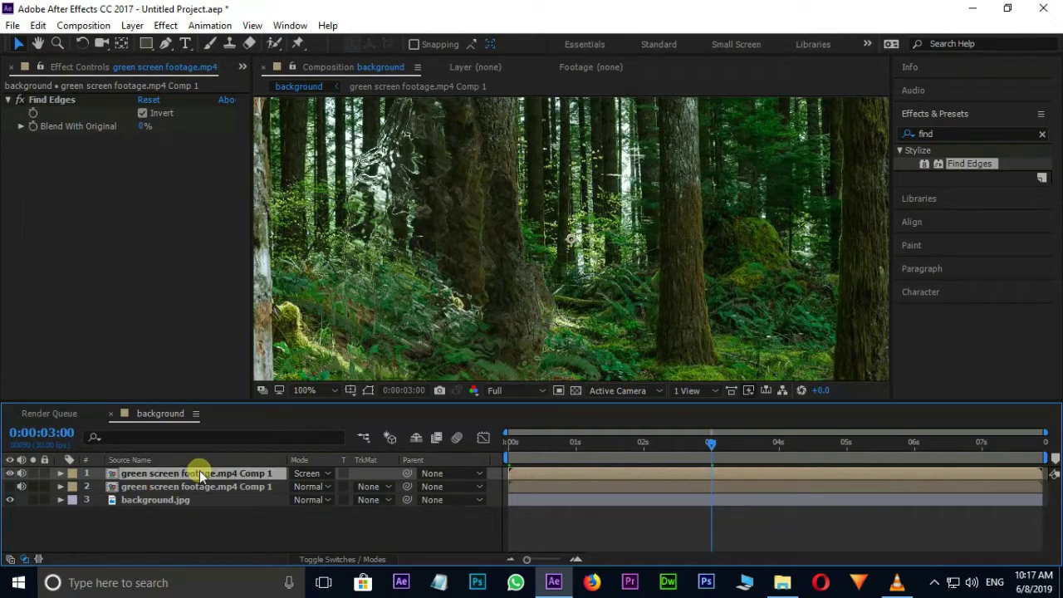
key(ctrl+d)
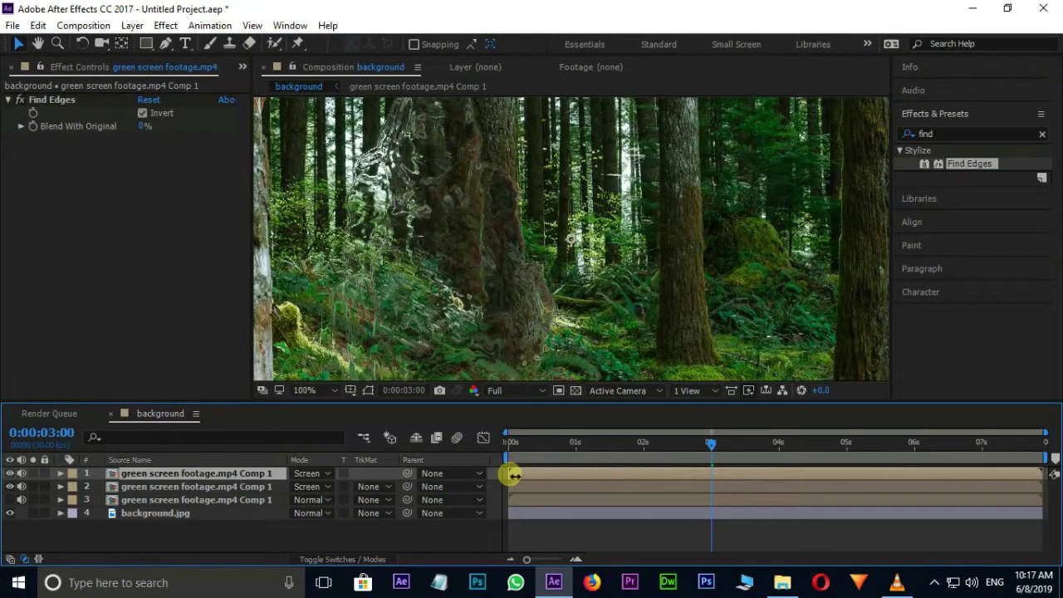
drag(509, 473, 772, 473)
drag(711, 450, 839, 440)
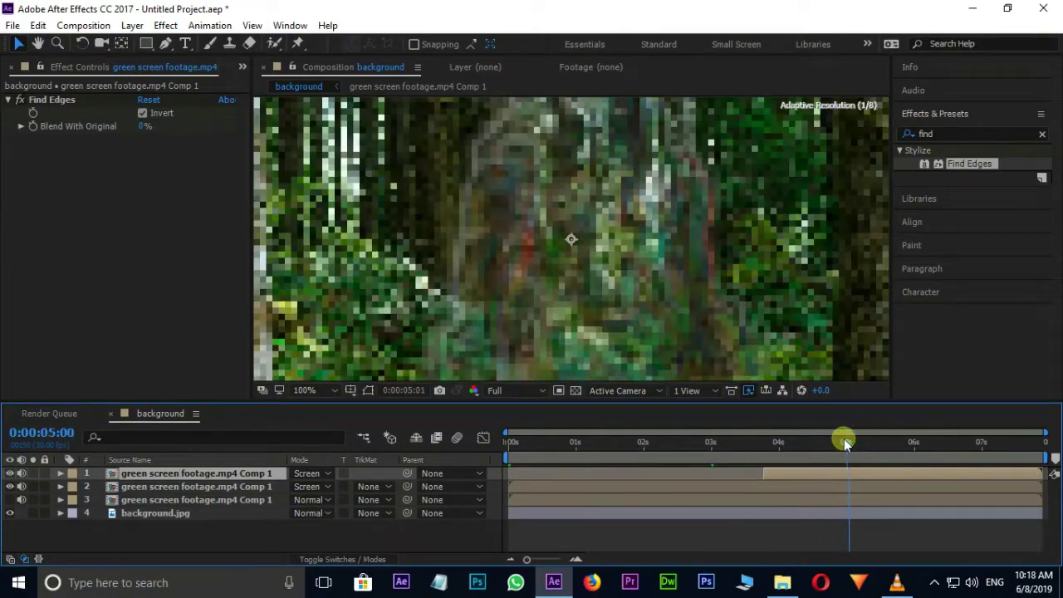
drag(763, 474, 838, 485)
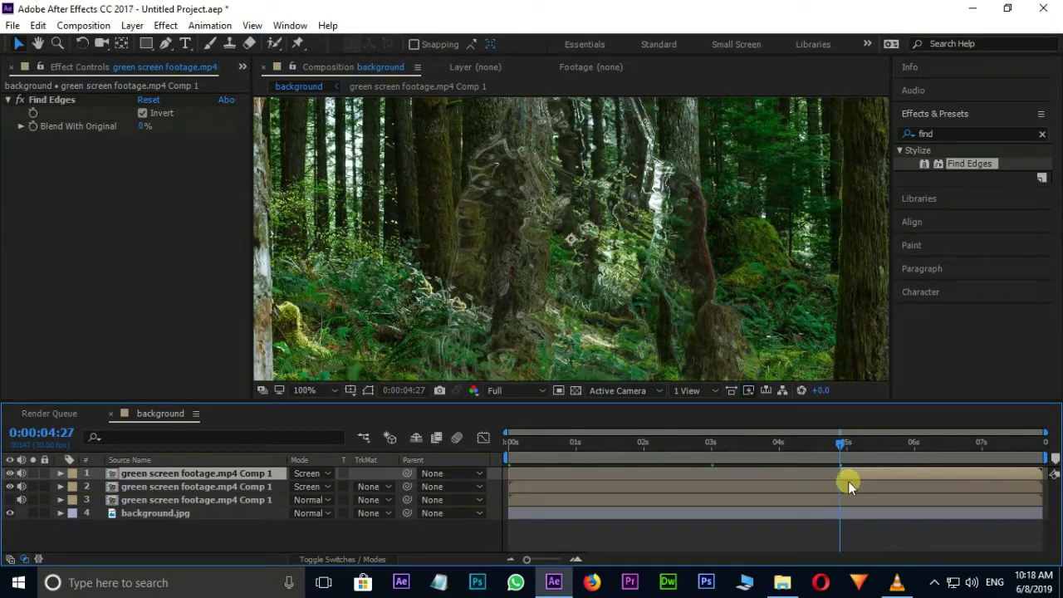
Step: Delete Find Edges from the top copy and set it to Normal mode at 100% opacity
click(47, 100)
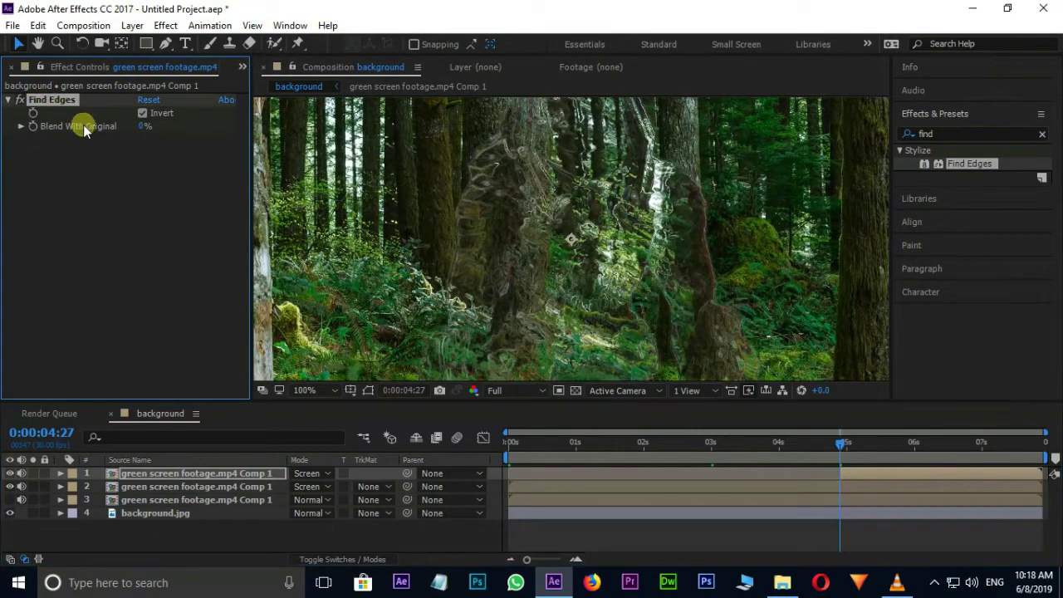
key(Delete)
click(324, 475)
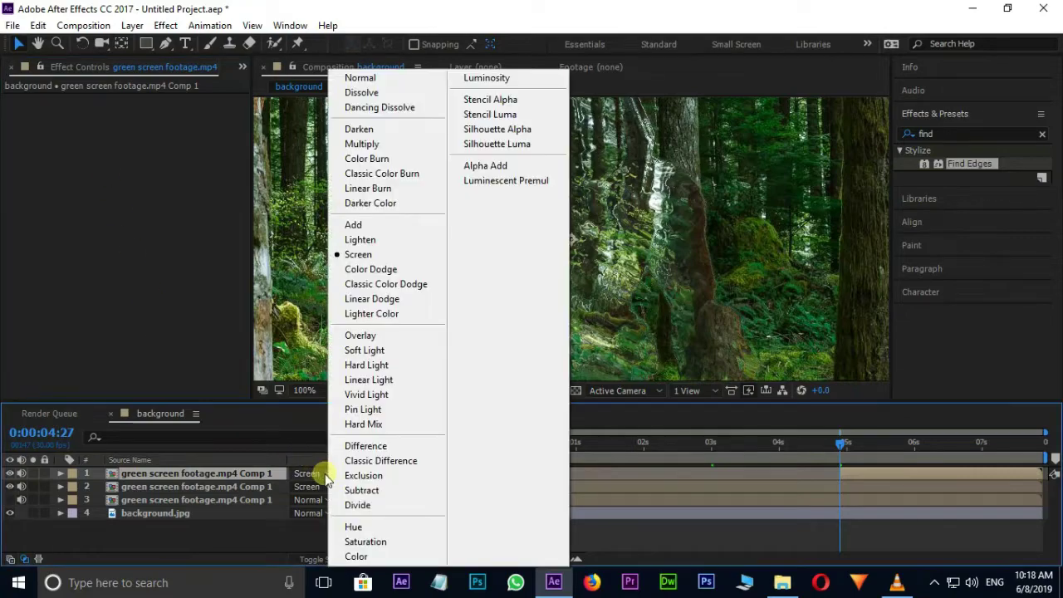
click(357, 77)
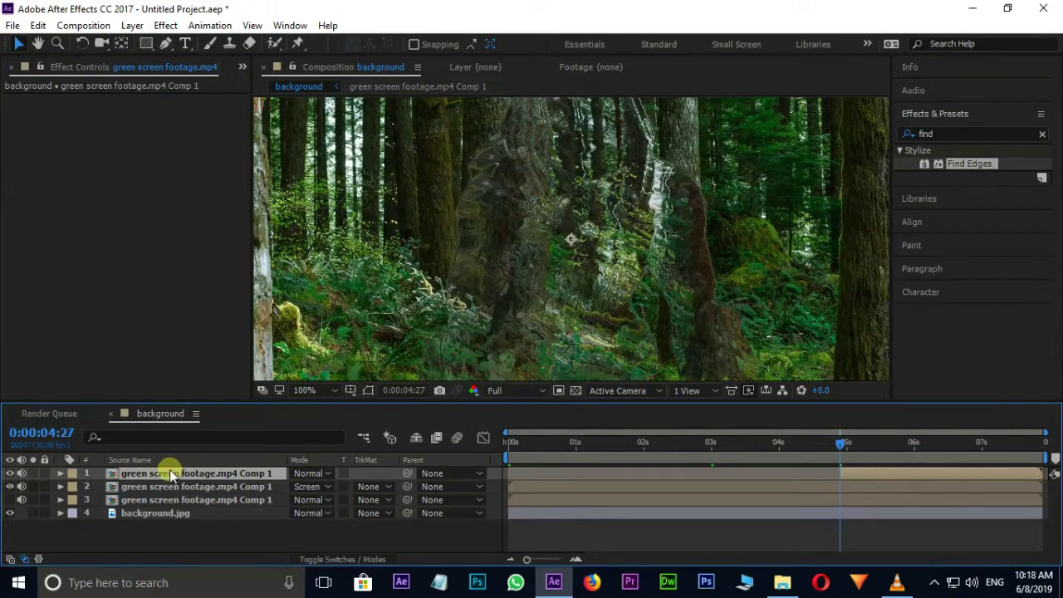
key(t)
click(299, 487)
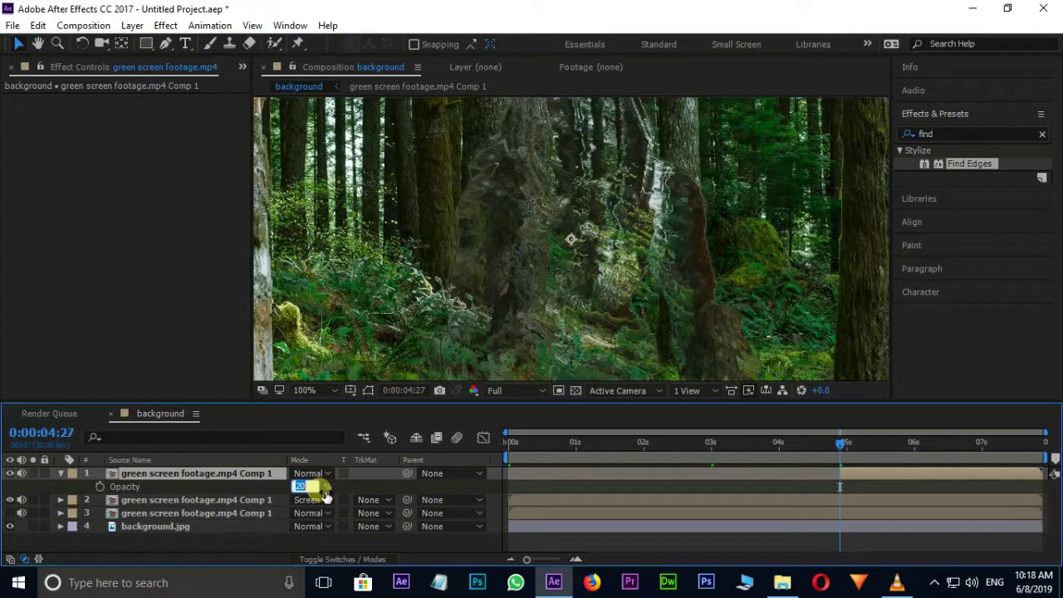
text(100)
key(Return)
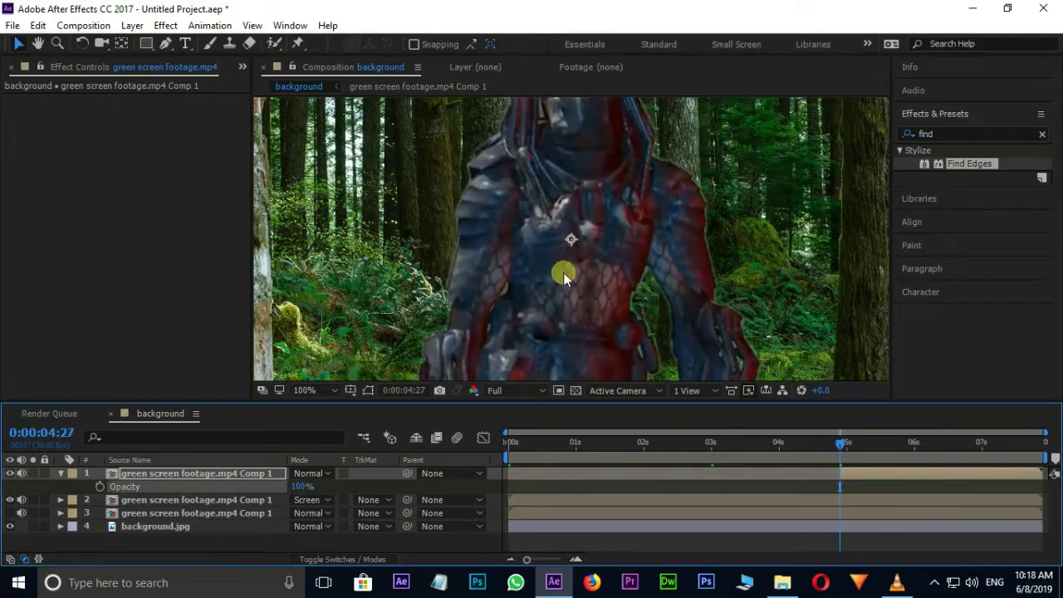
click(61, 473)
right_click(194, 540)
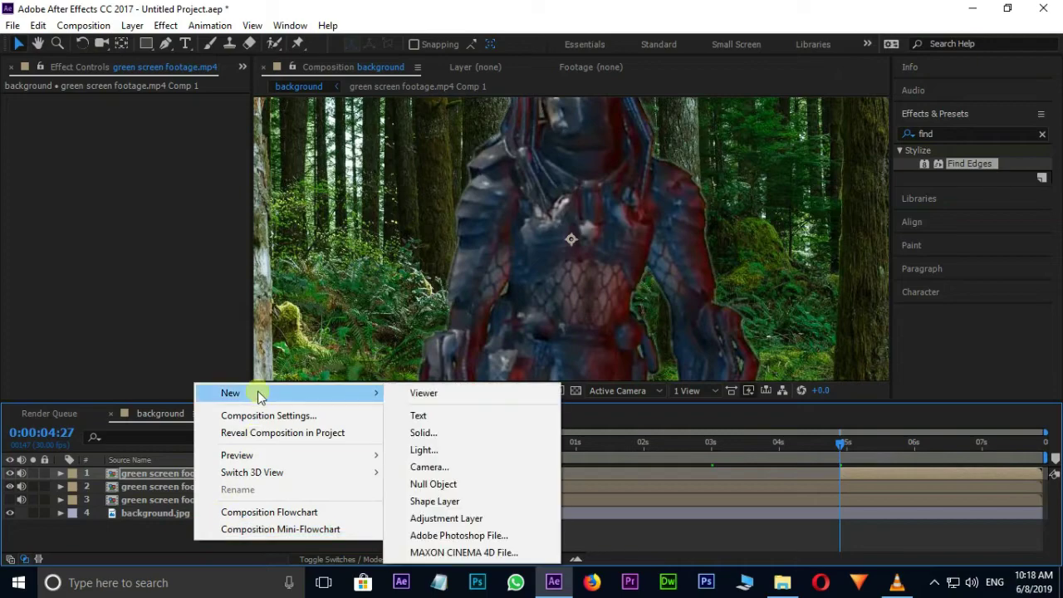
click(438, 431)
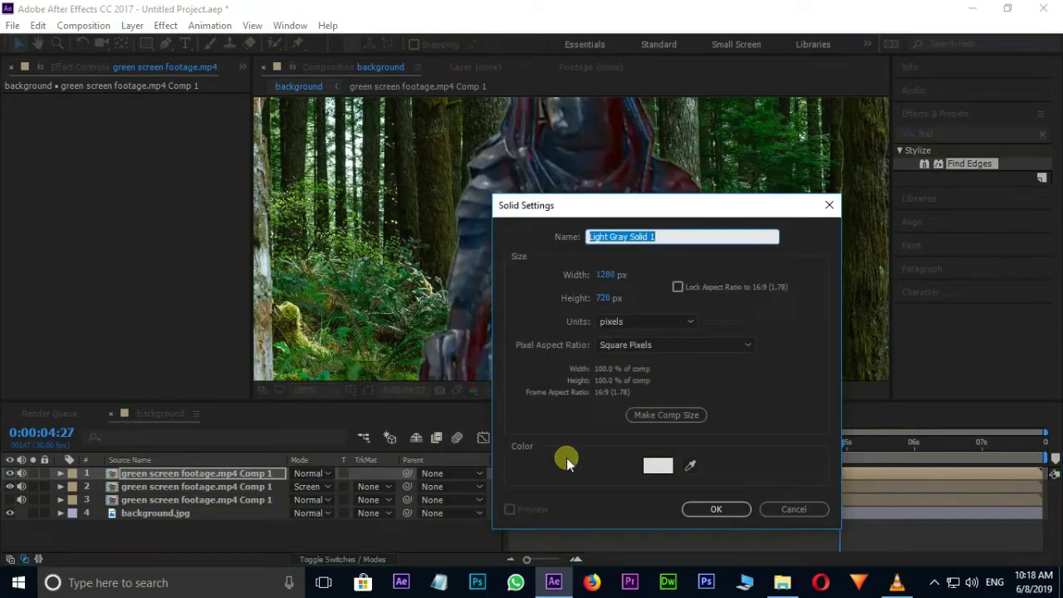
click(653, 469)
drag(656, 389, 579, 426)
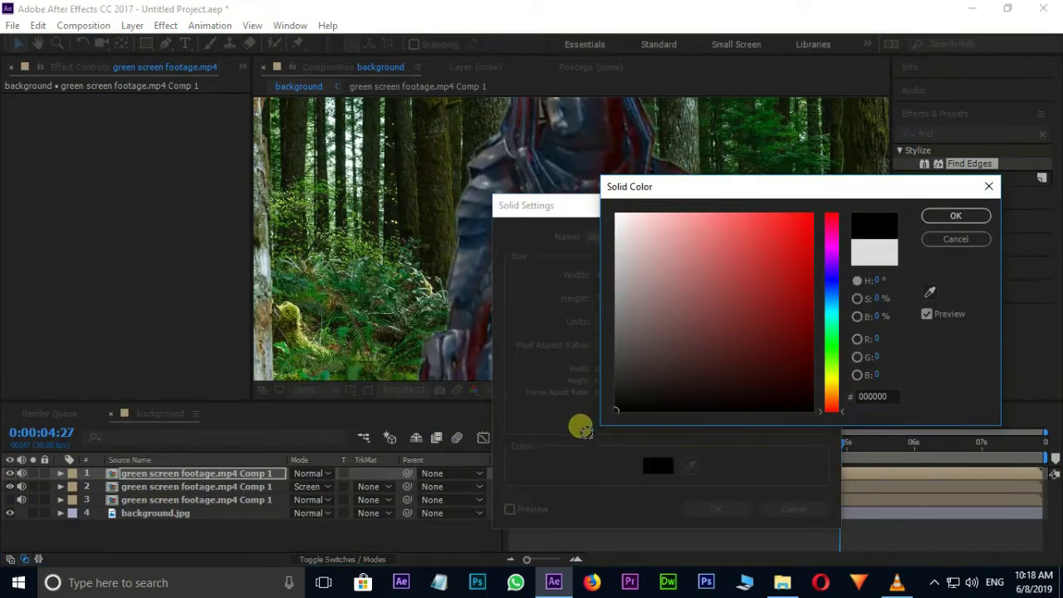
click(951, 216)
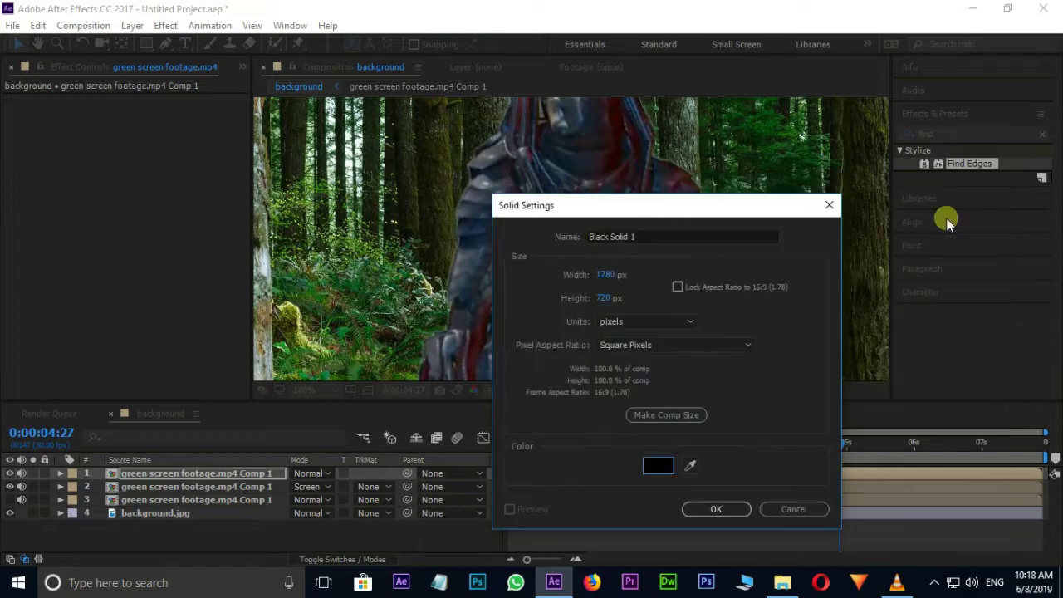
click(655, 238)
drag(655, 241, 534, 241)
text(noise)
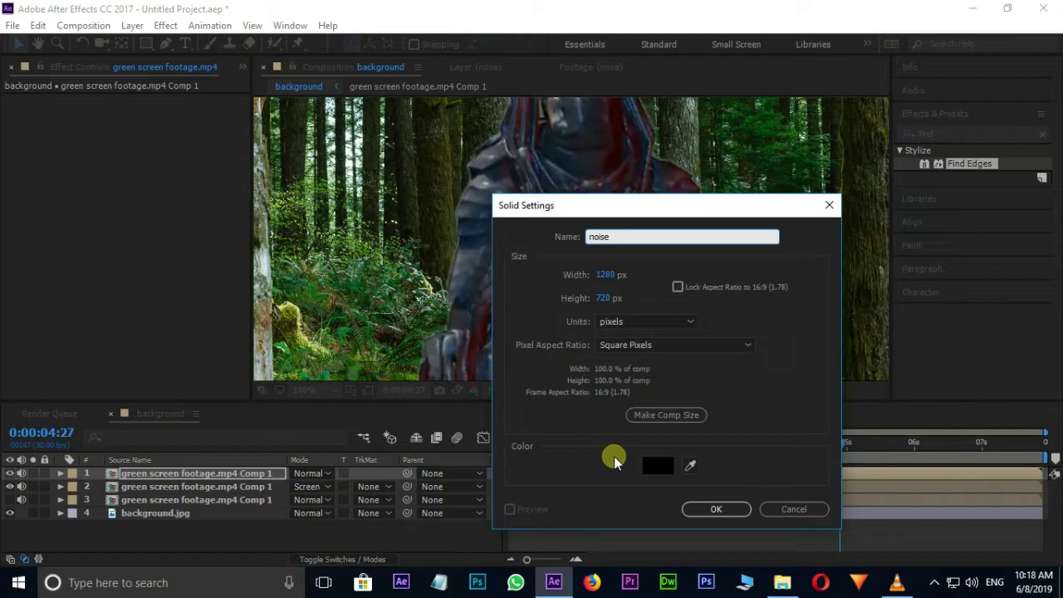
click(711, 506)
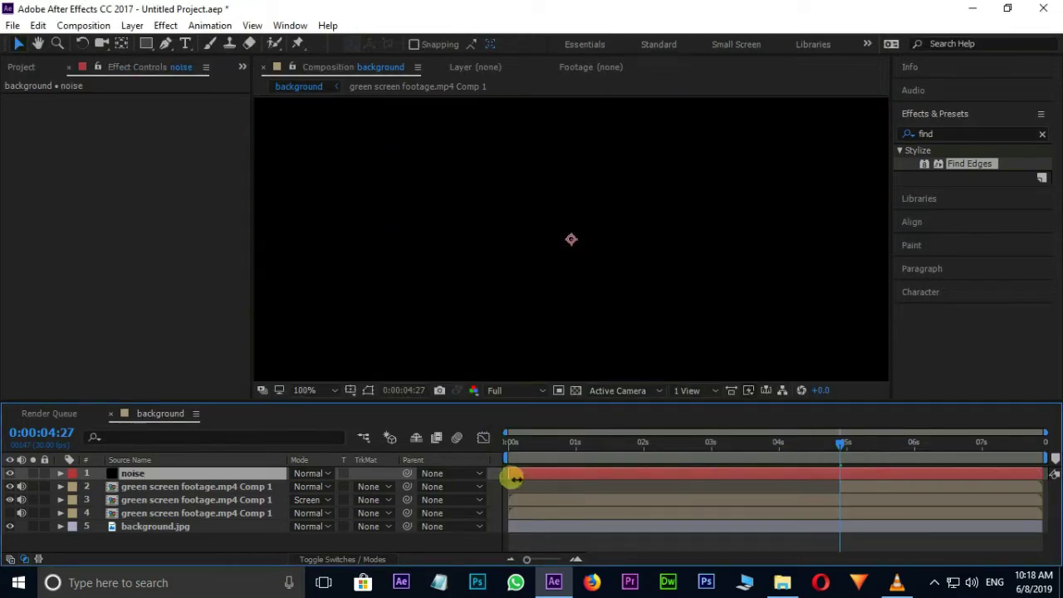
Step: Trim the noise layer to start at 5 s, apply Fractal Noise, and set Contrast to 1000
drag(514, 475, 842, 469)
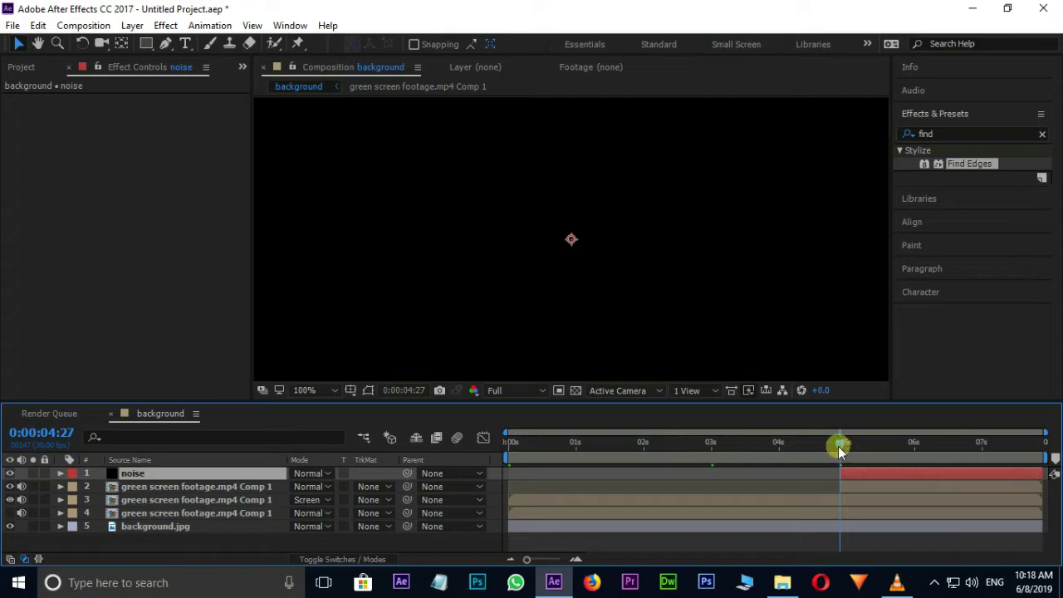
click(955, 137)
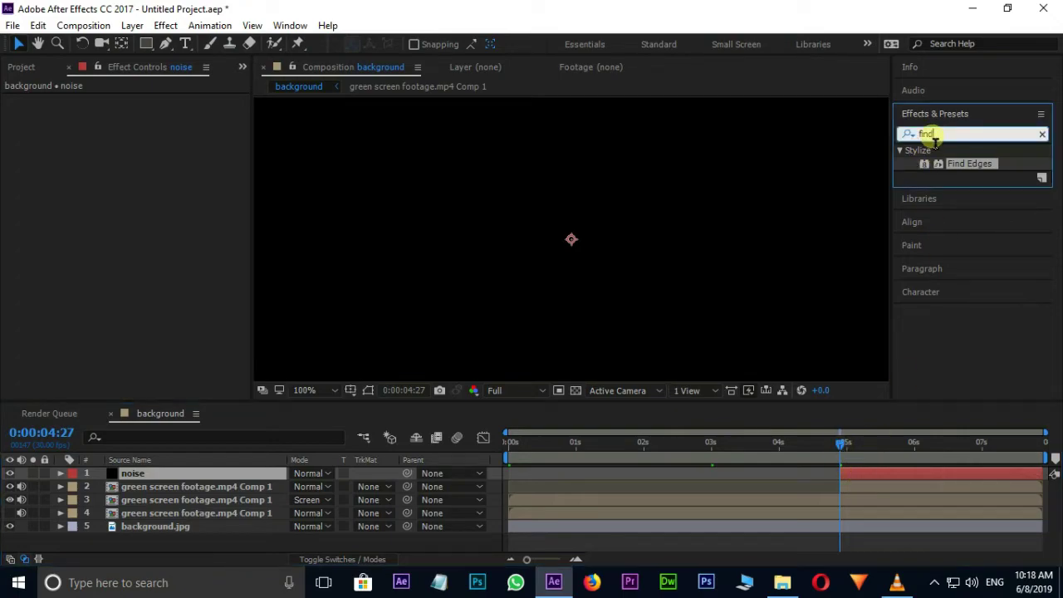
text(no)
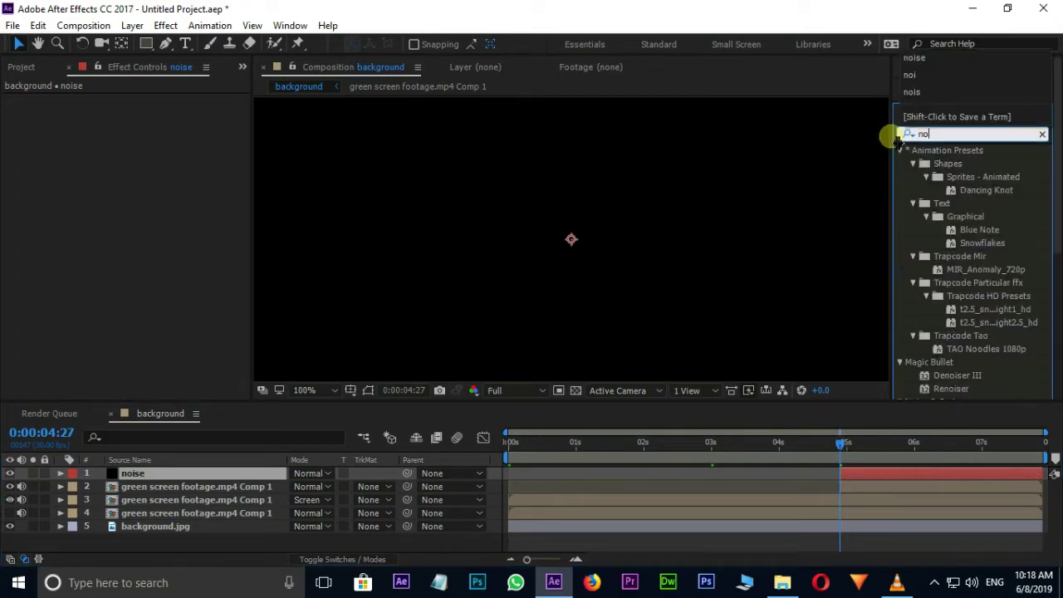
text(ise)
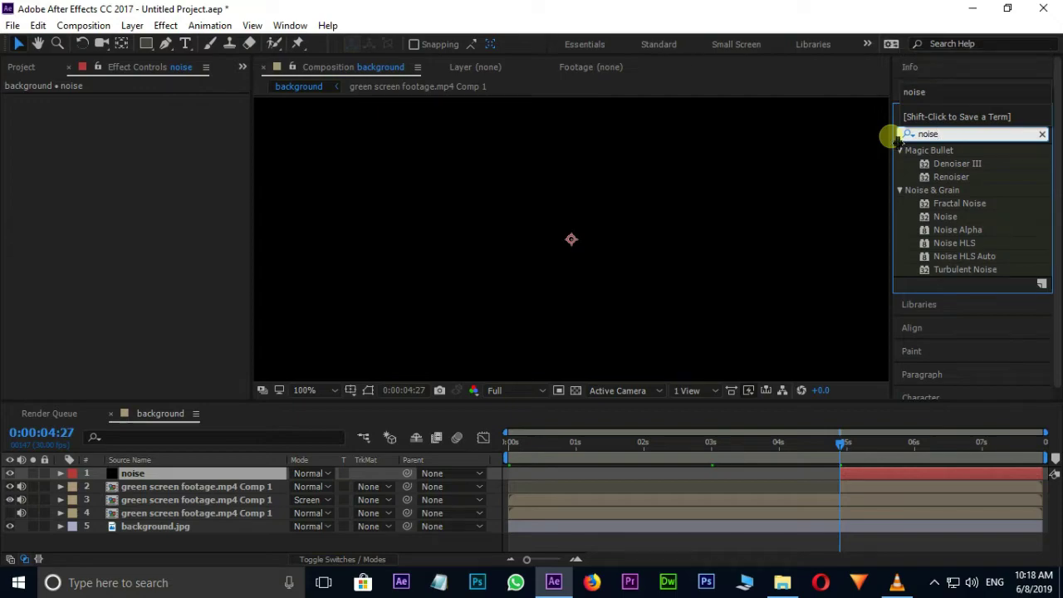
drag(966, 210, 900, 475)
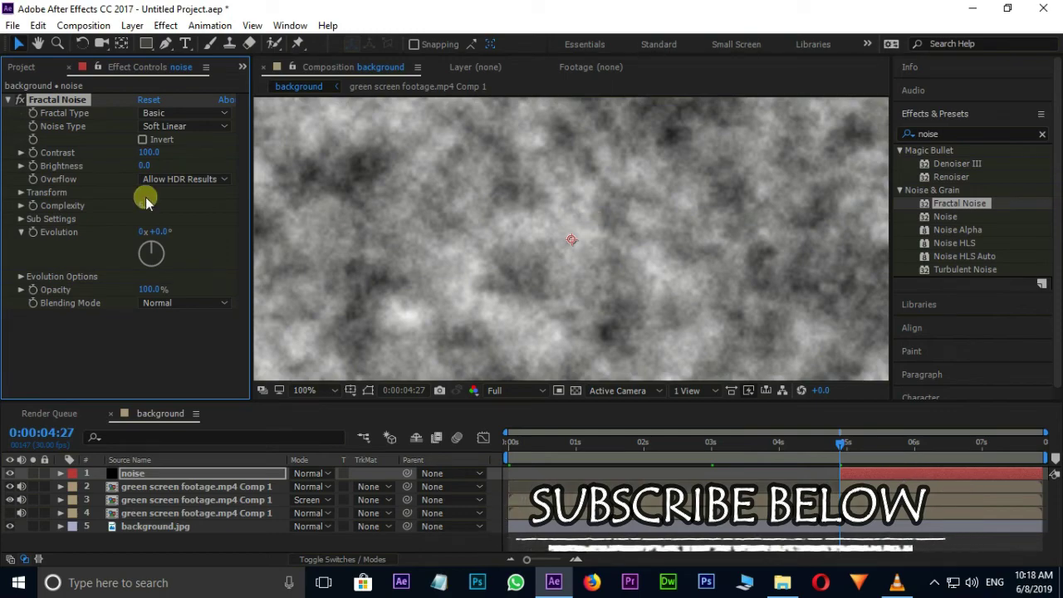
click(149, 152)
text(1000)
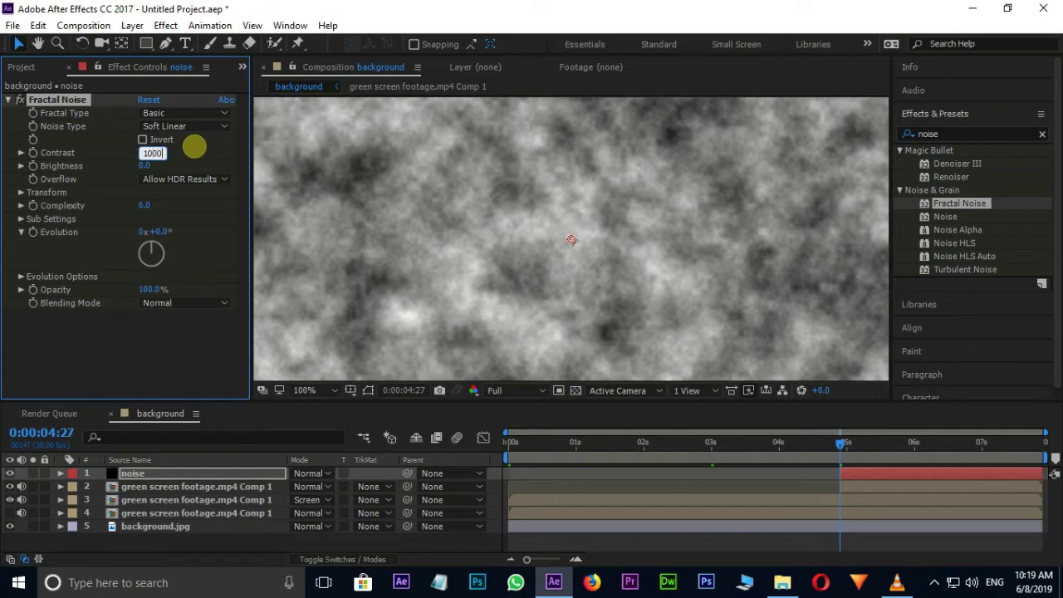
click(194, 147)
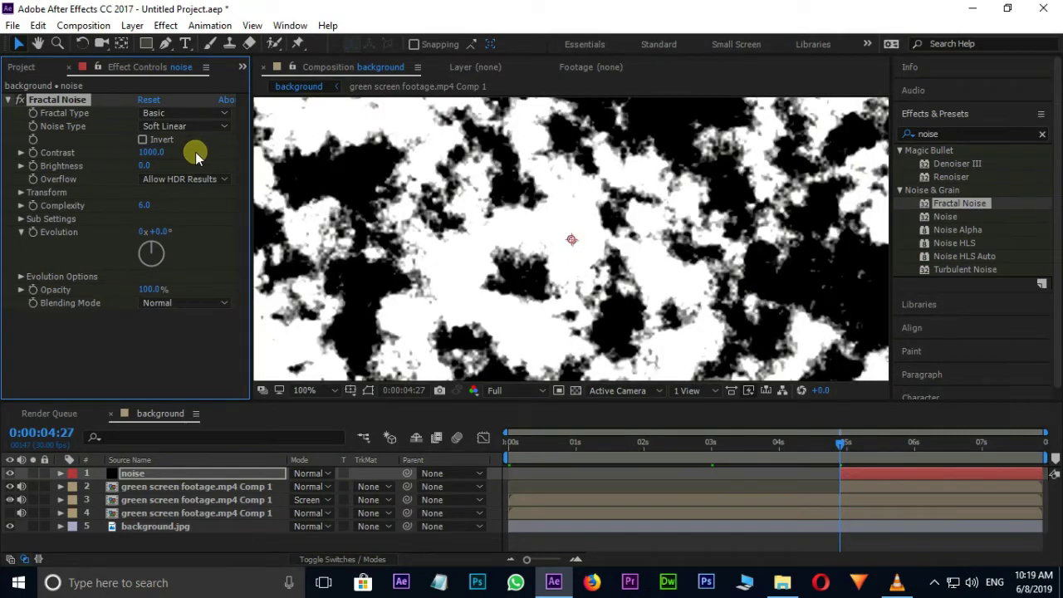
Step: Keyframe Fractal Noise Brightness from -400 at 5 s up to 400 at 6:06
click(841, 448)
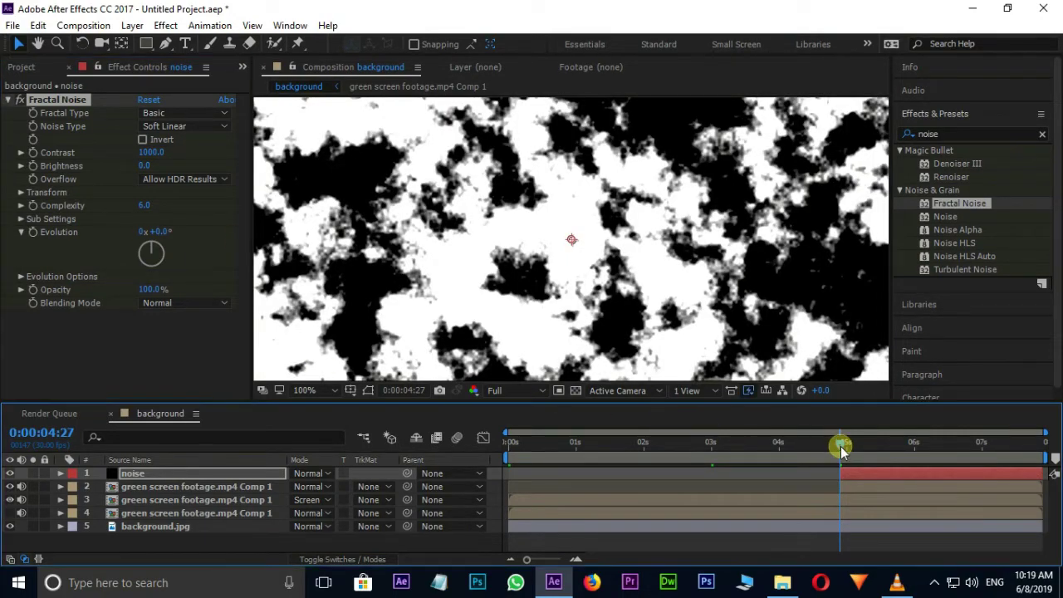
click(31, 169)
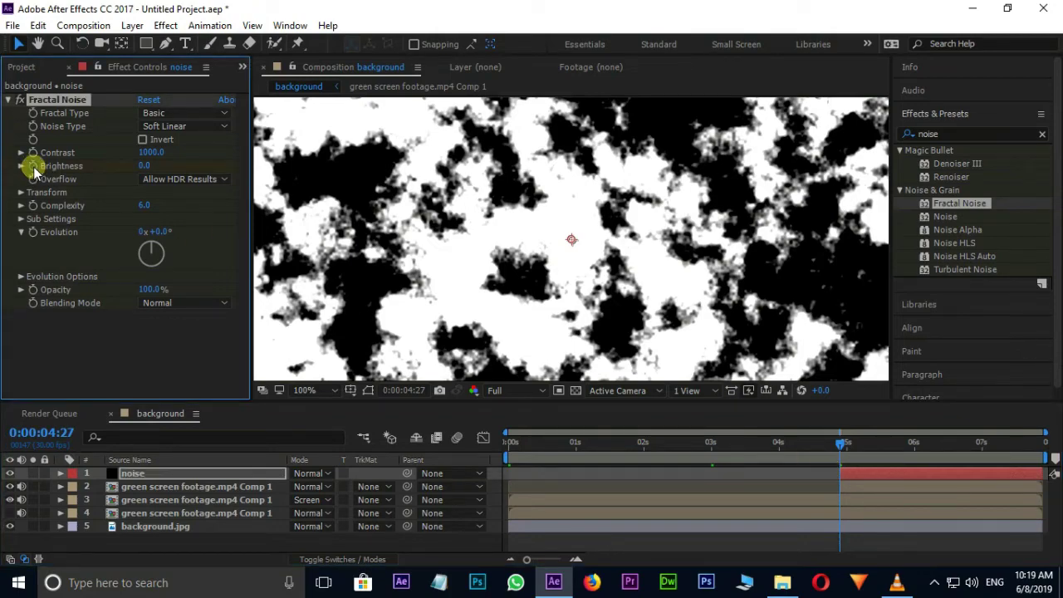
click(146, 168)
text(-400)
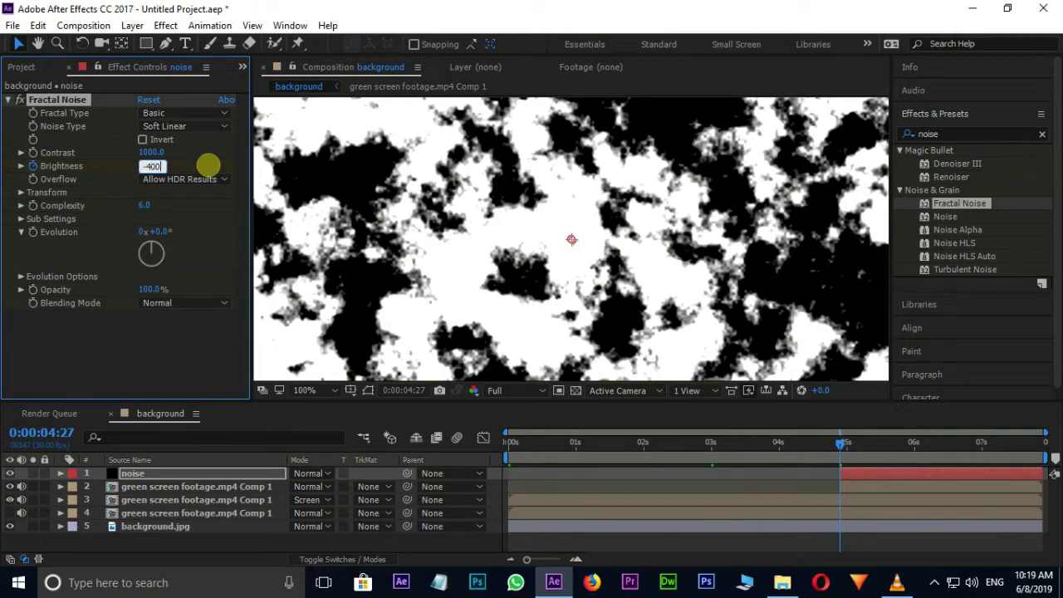
key(Return)
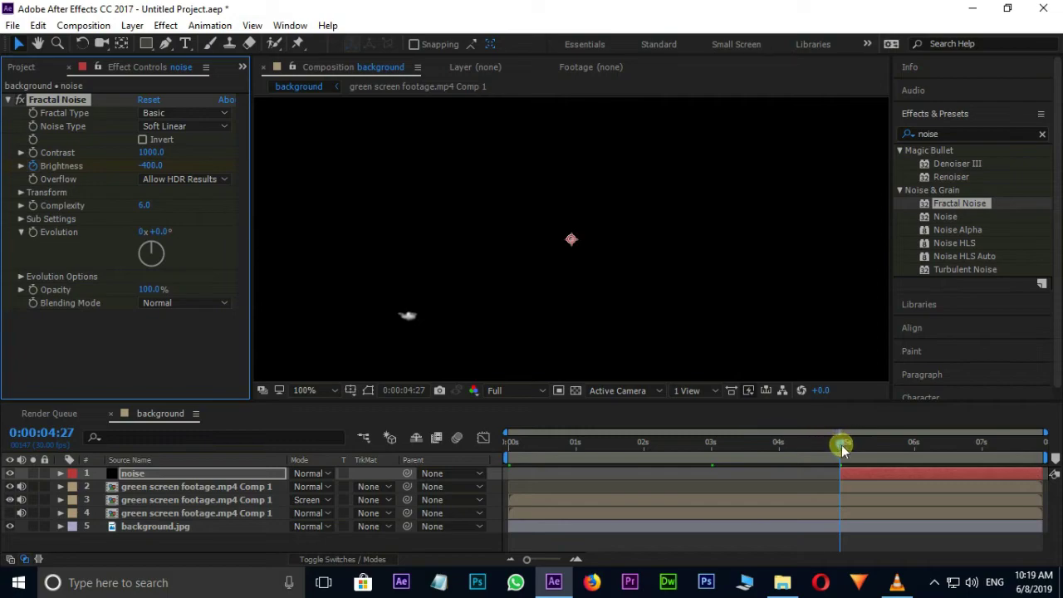
drag(841, 441, 925, 447)
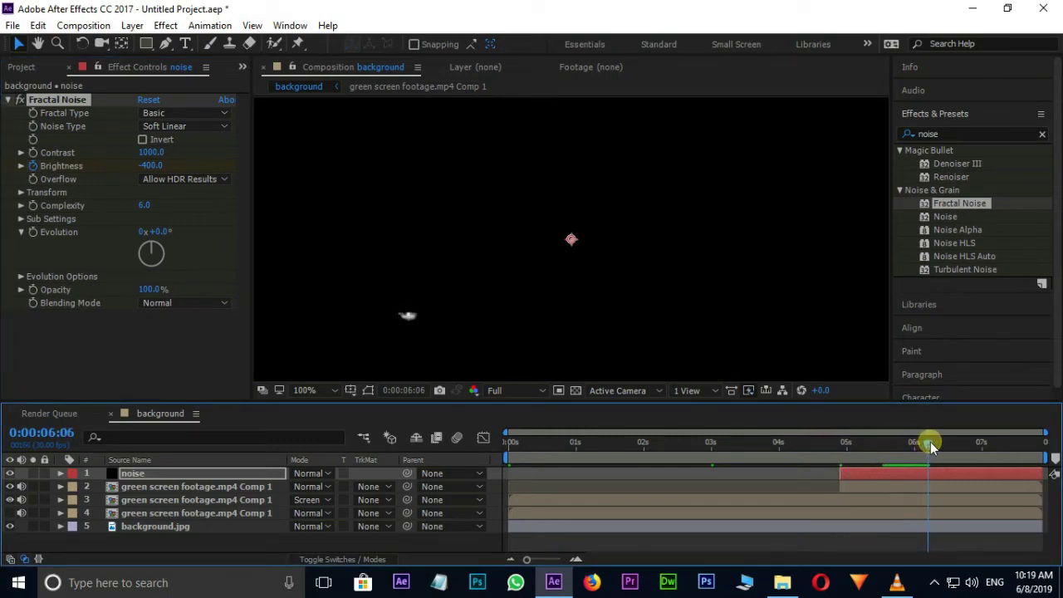
click(149, 167)
click(152, 166)
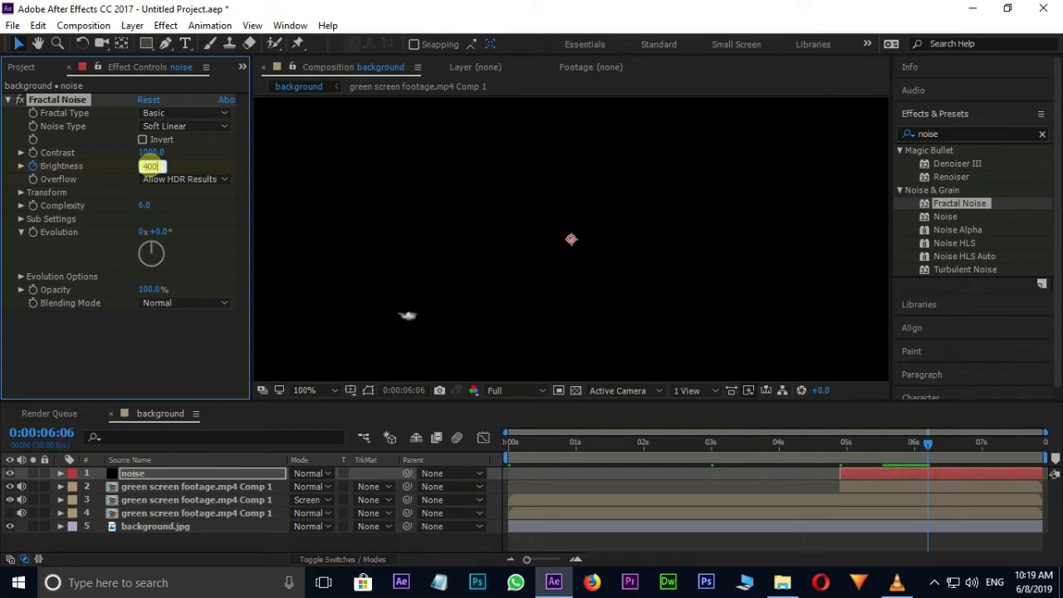
key(Return)
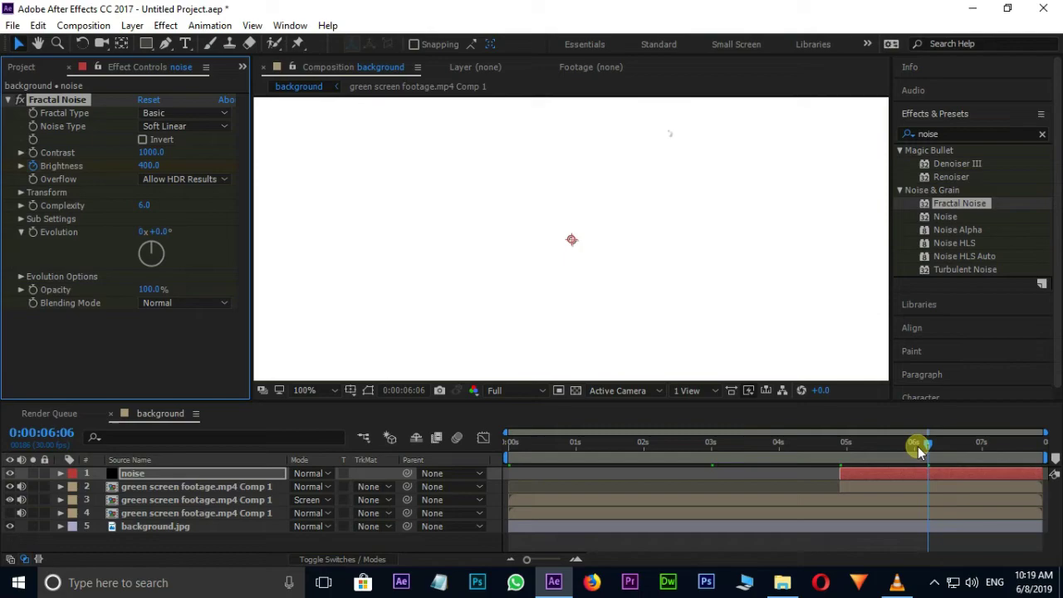
Step: Set the predator footage layer's TrkMat to Luma Matte "noise"
mouse_move(926, 442)
mouse_down()
mouse_move(890, 444)
mouse_move(863, 462)
mouse_up()
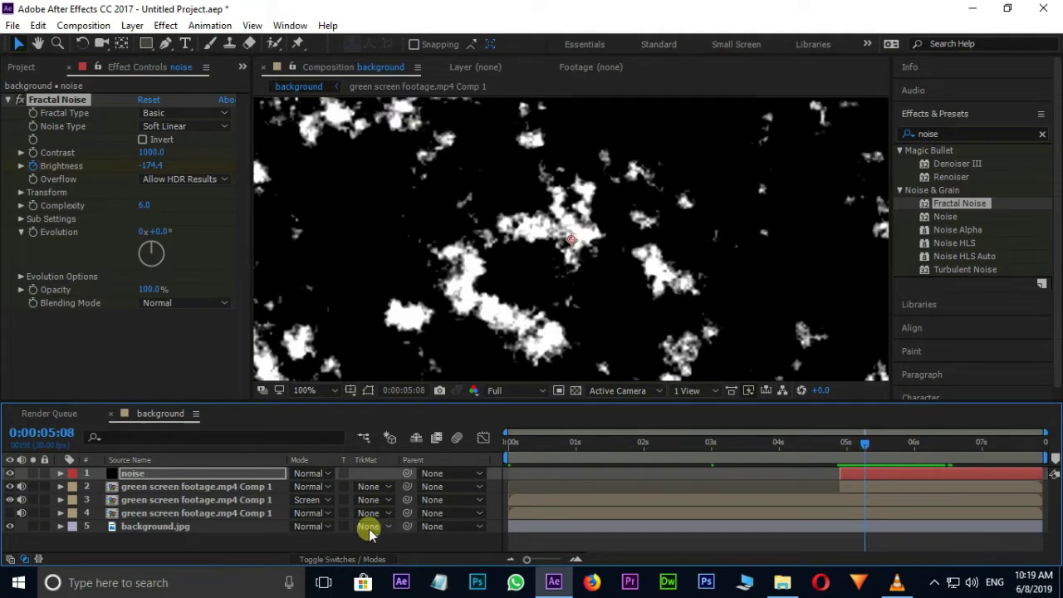
click(239, 488)
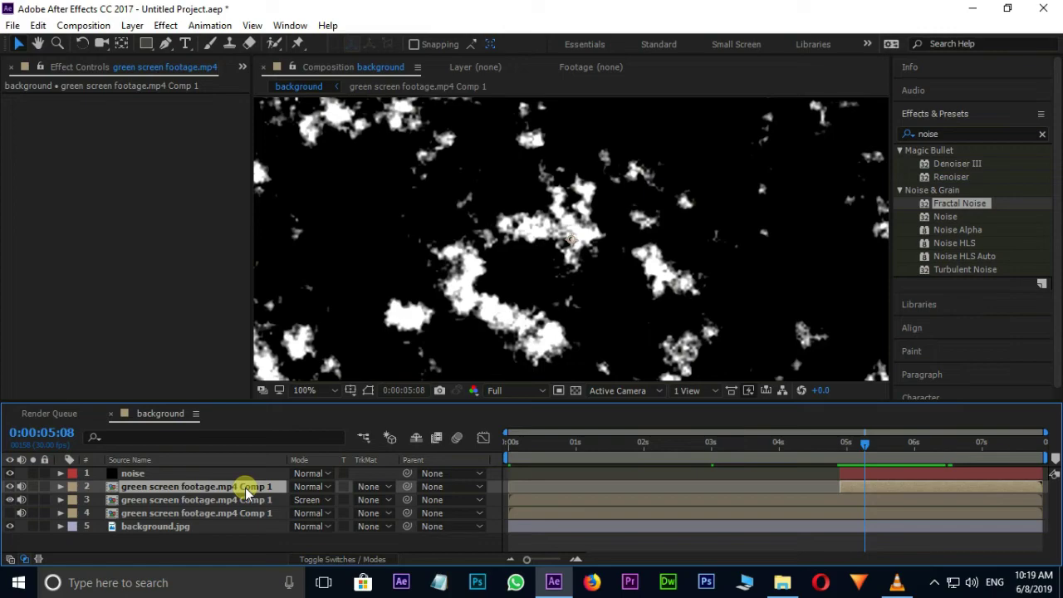
click(376, 487)
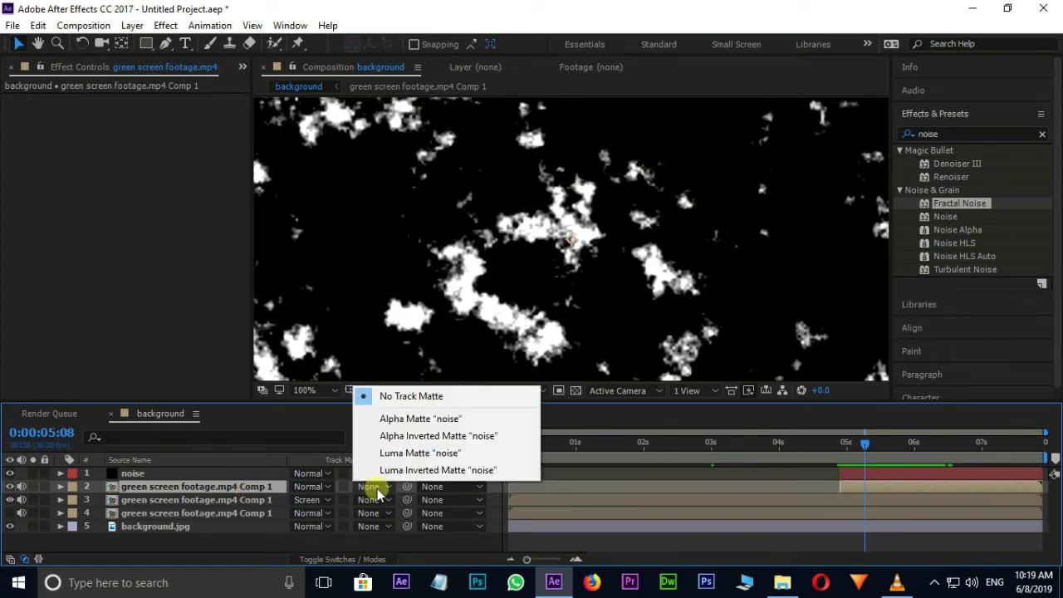
click(430, 455)
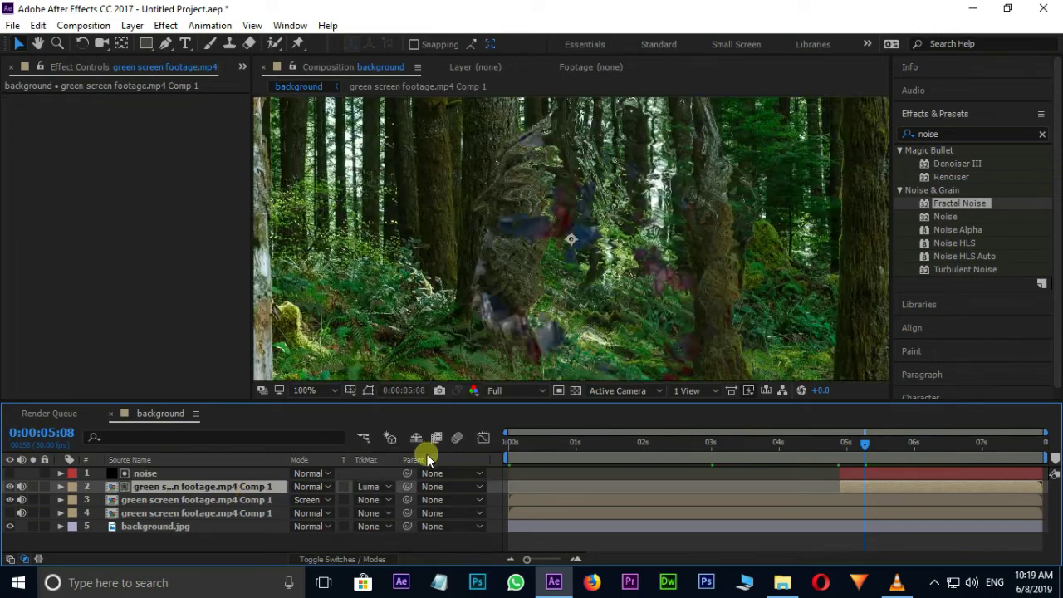